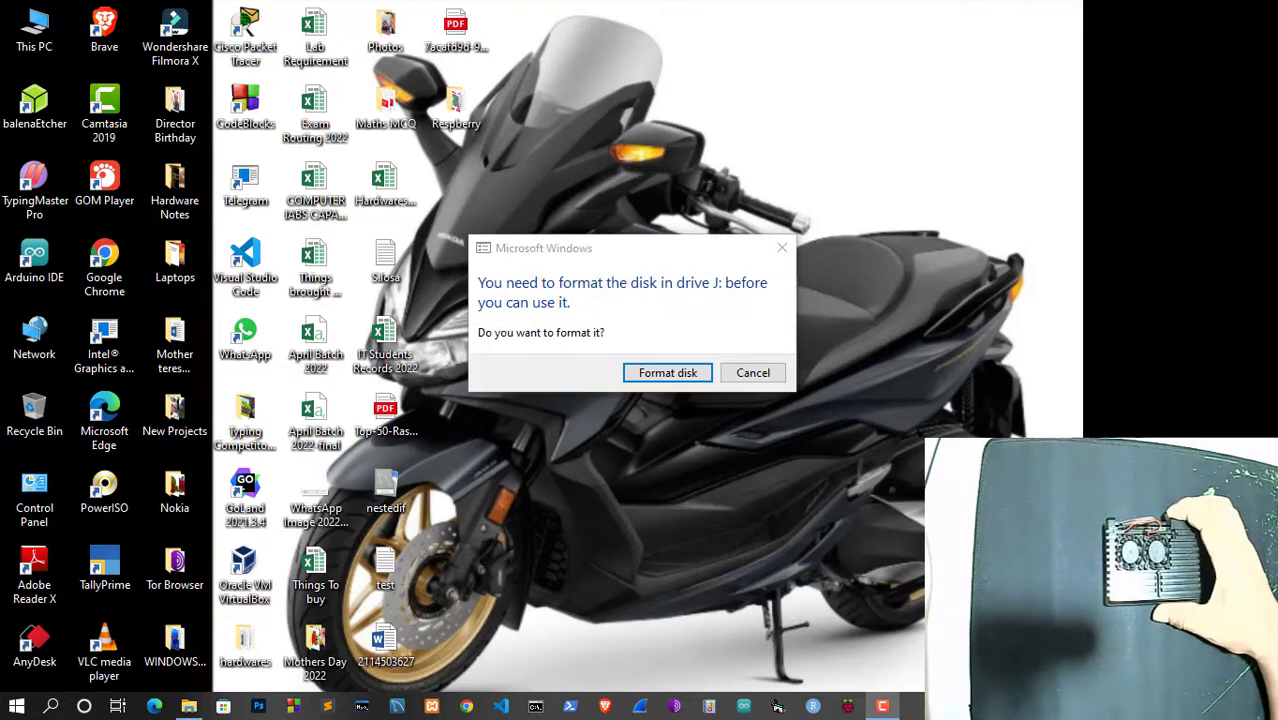
Decline formatting drive J: and check the connected drives in This PC
click(751, 371)
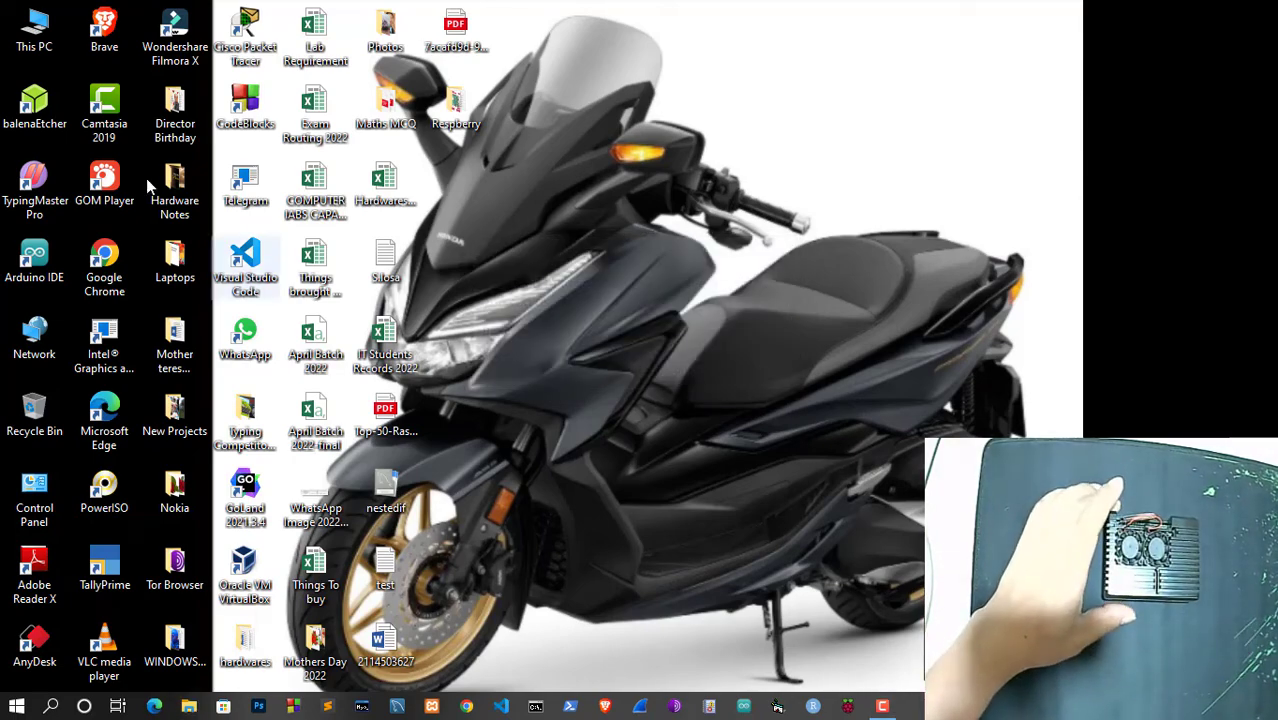
double_click(34, 30)
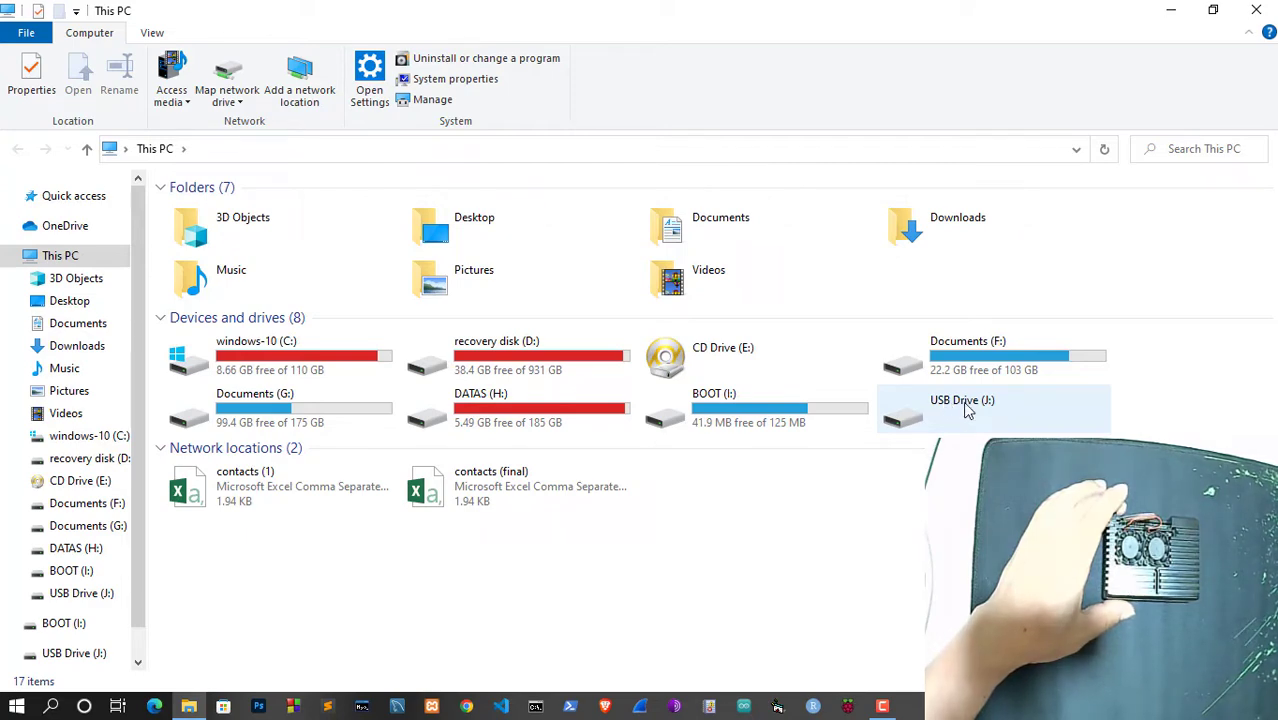
click(1256, 9)
Refresh the desktop and launch Raspberry Pi Imager from the taskbar
right_click(734, 204)
click(806, 256)
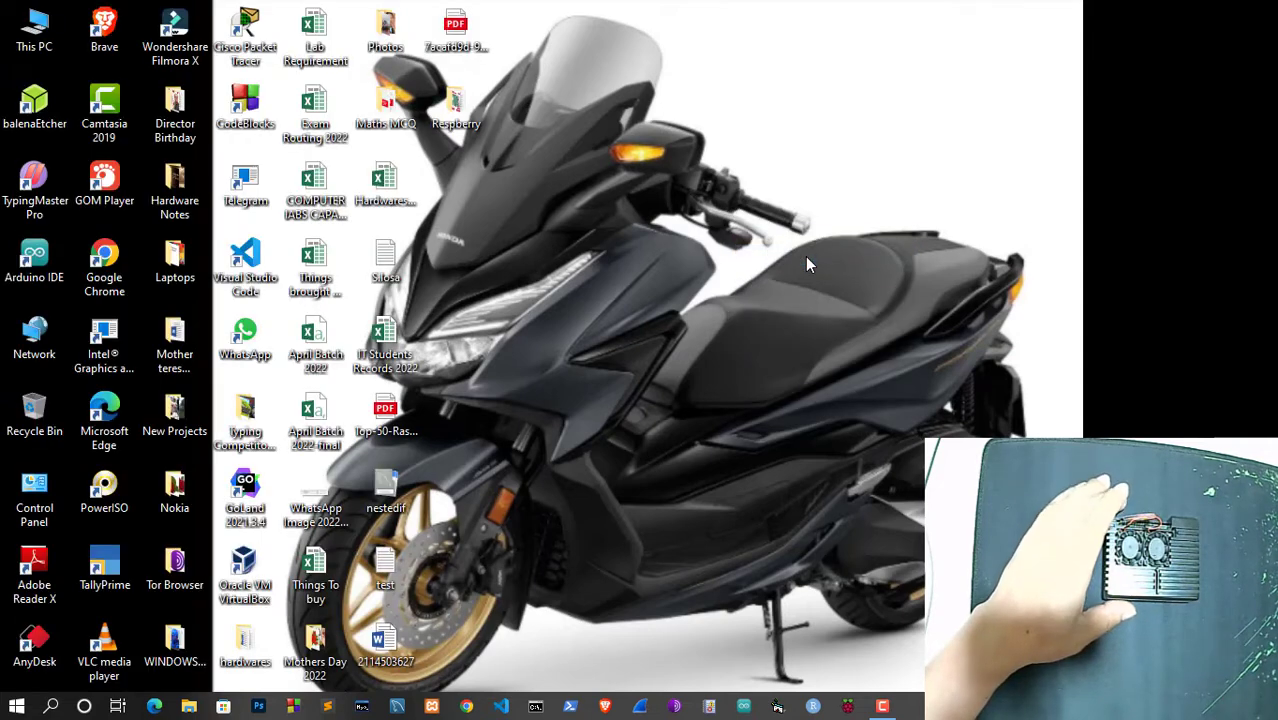
click(848, 707)
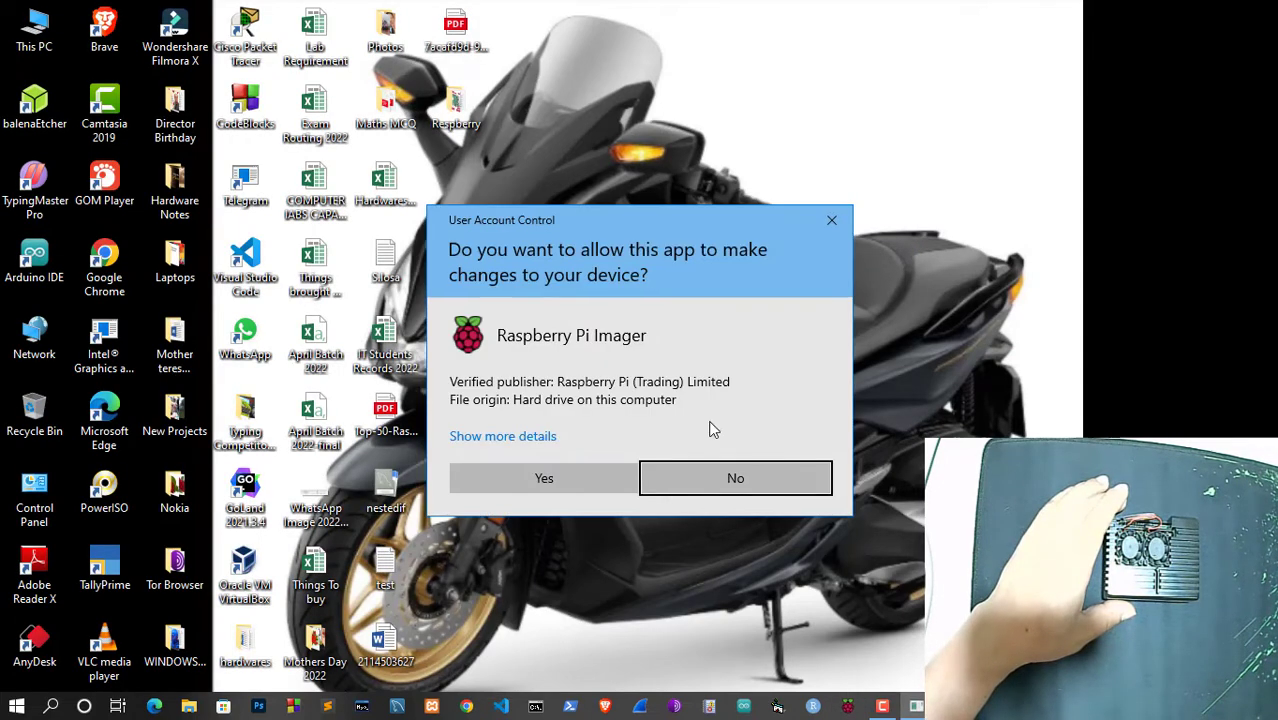
Approve the administrator prompt and position the Imager v1.7.2 window near the desktop's center
click(545, 477)
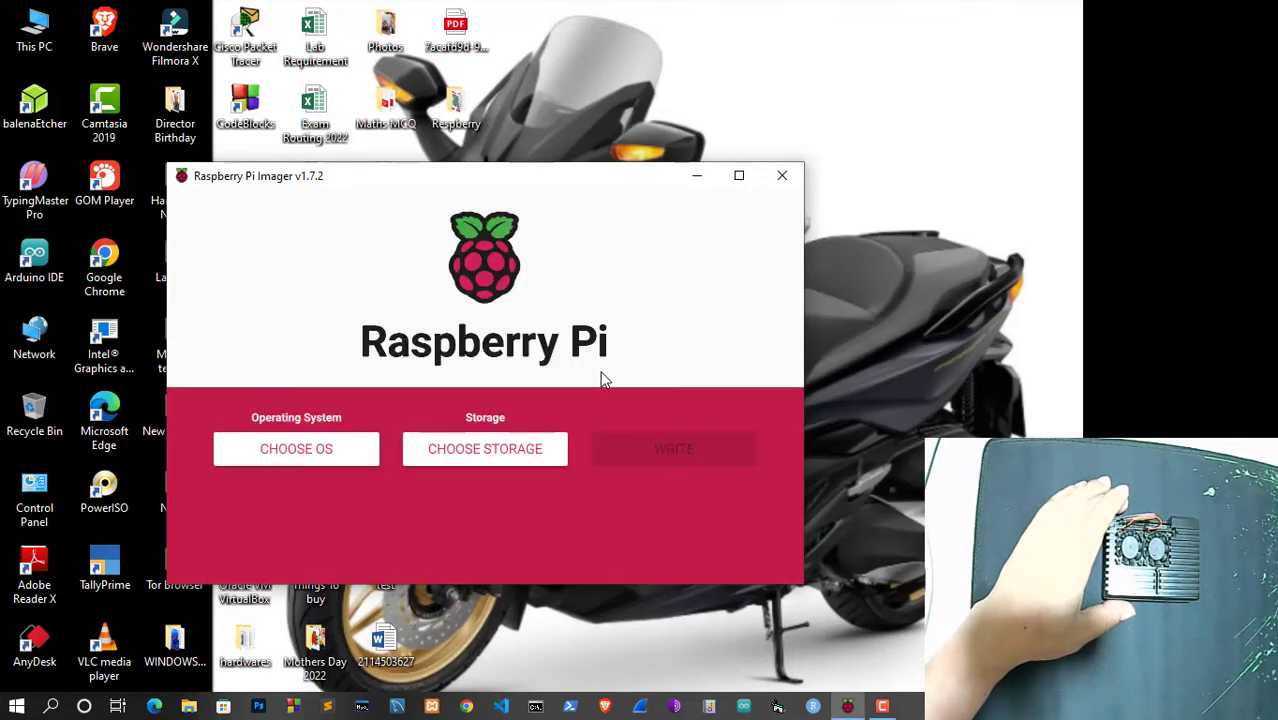
drag(568, 171, 666, 166)
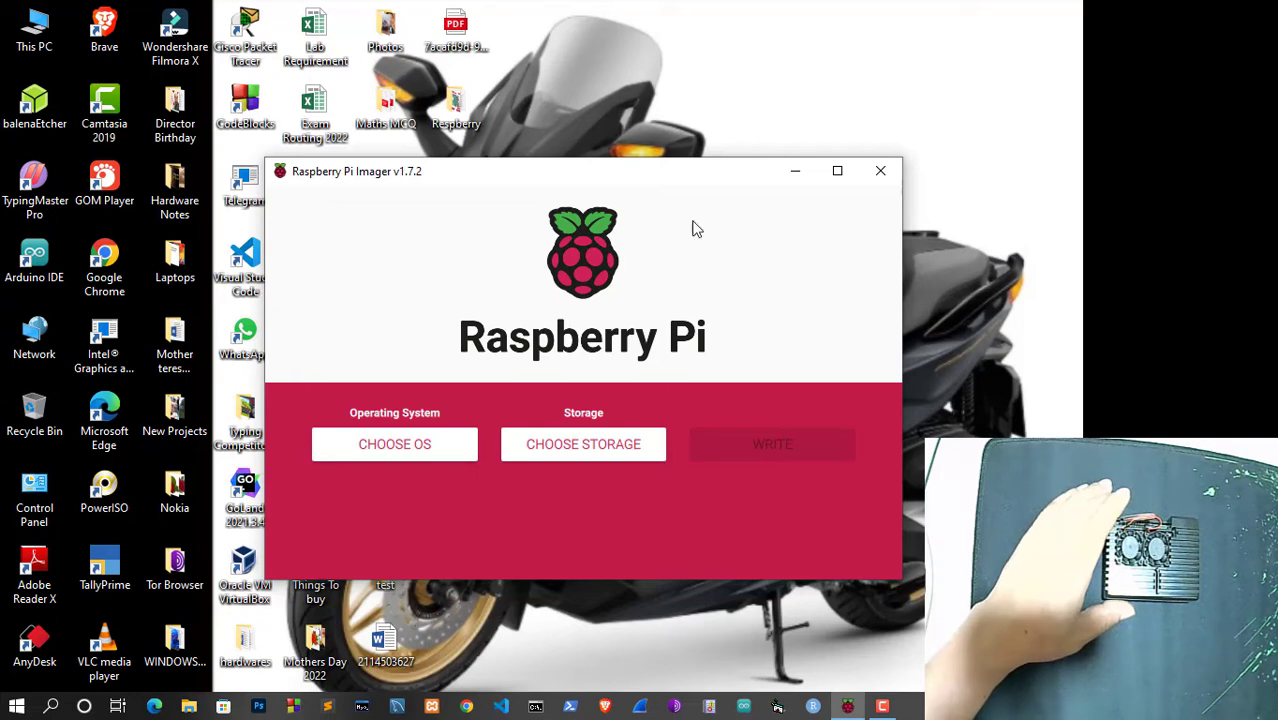
mouse_move(660, 171)
mouse_down()
mouse_move(629, 169)
mouse_move(693, 170)
mouse_move(661, 163)
mouse_up()
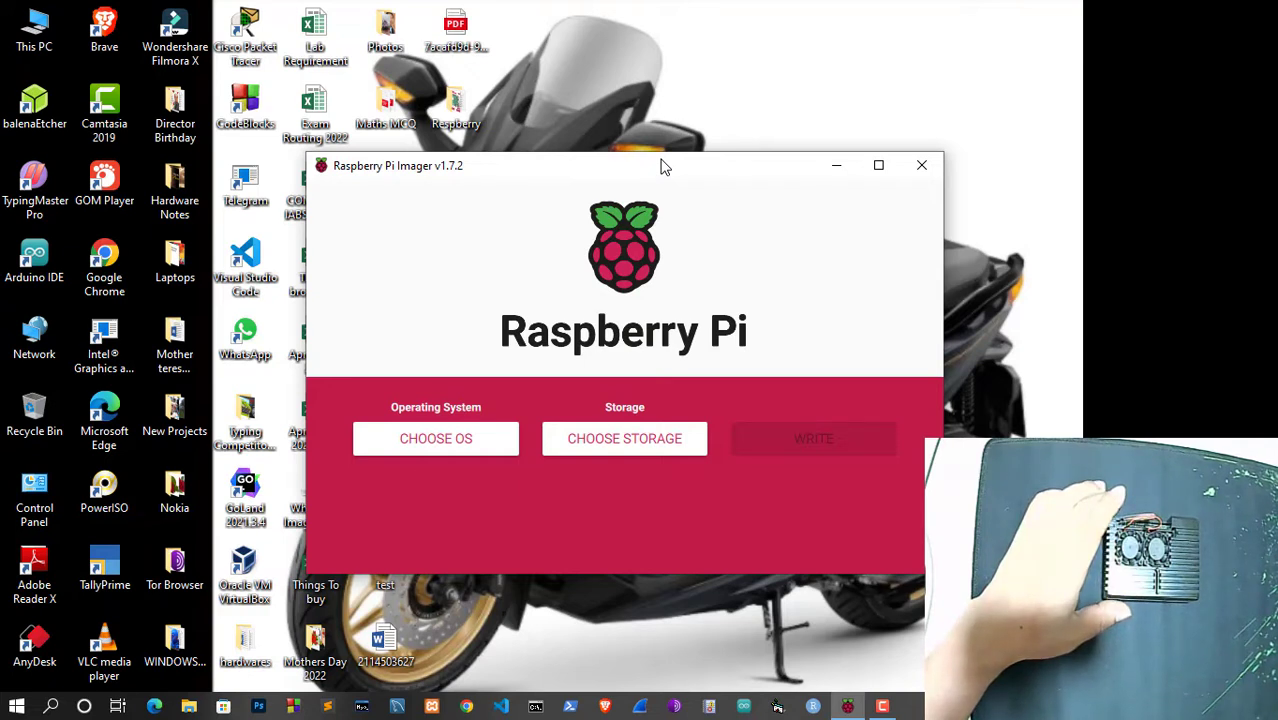
drag(660, 166, 663, 148)
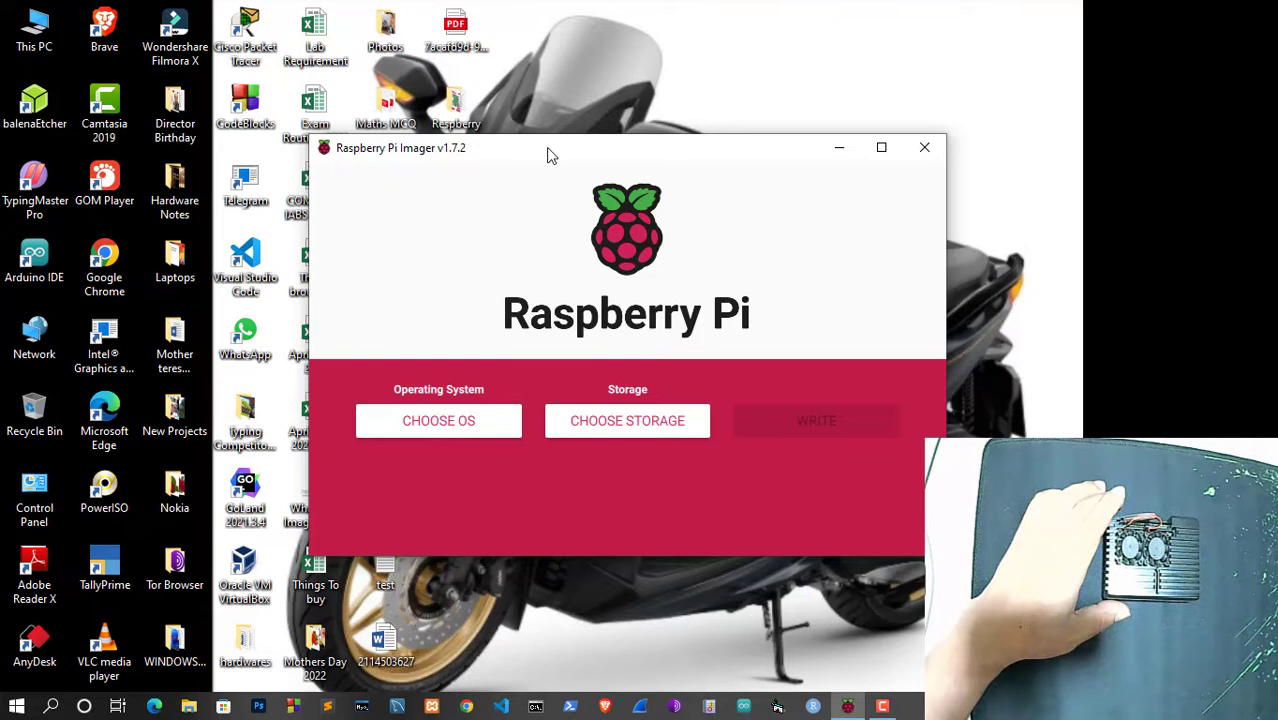
drag(548, 155, 520, 150)
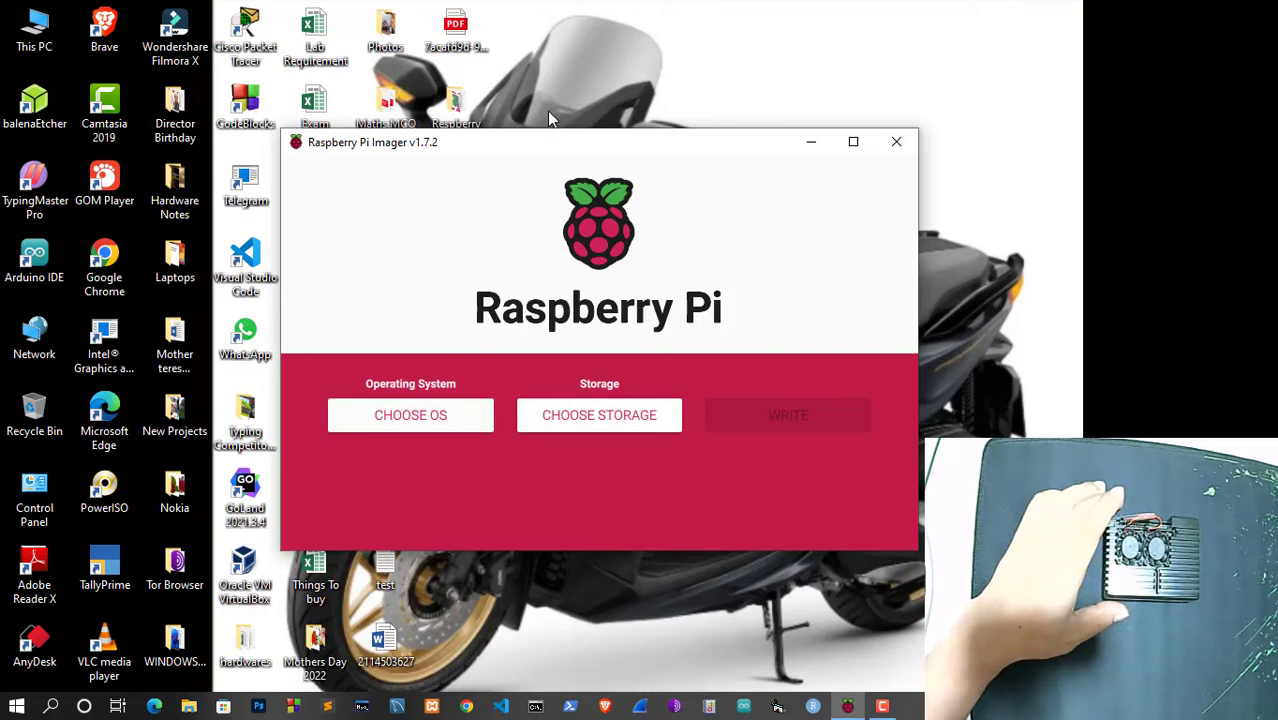
drag(545, 152, 533, 146)
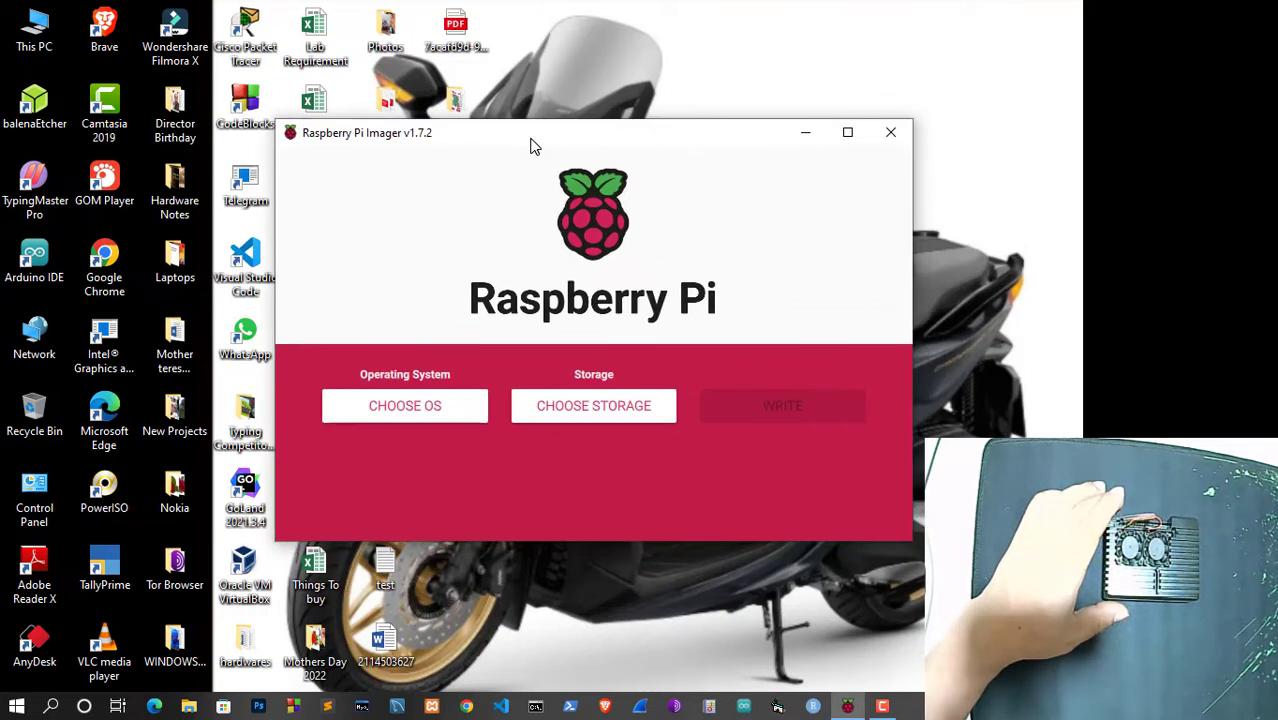
Load kali-linux-2022.2-raspberry-pi-arm64.img as a custom OS and target the 31.0 GB Generic Mass-Storage USB Device
click(414, 412)
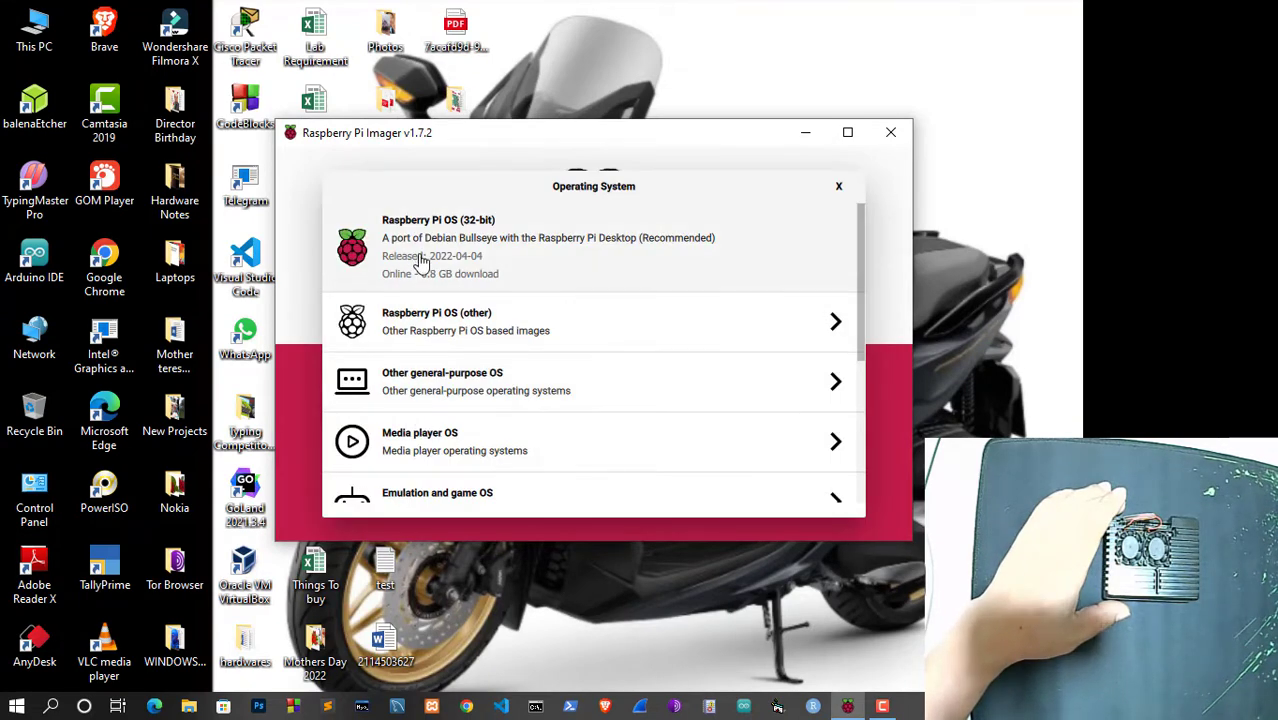
scroll(445, 290, down, 5)
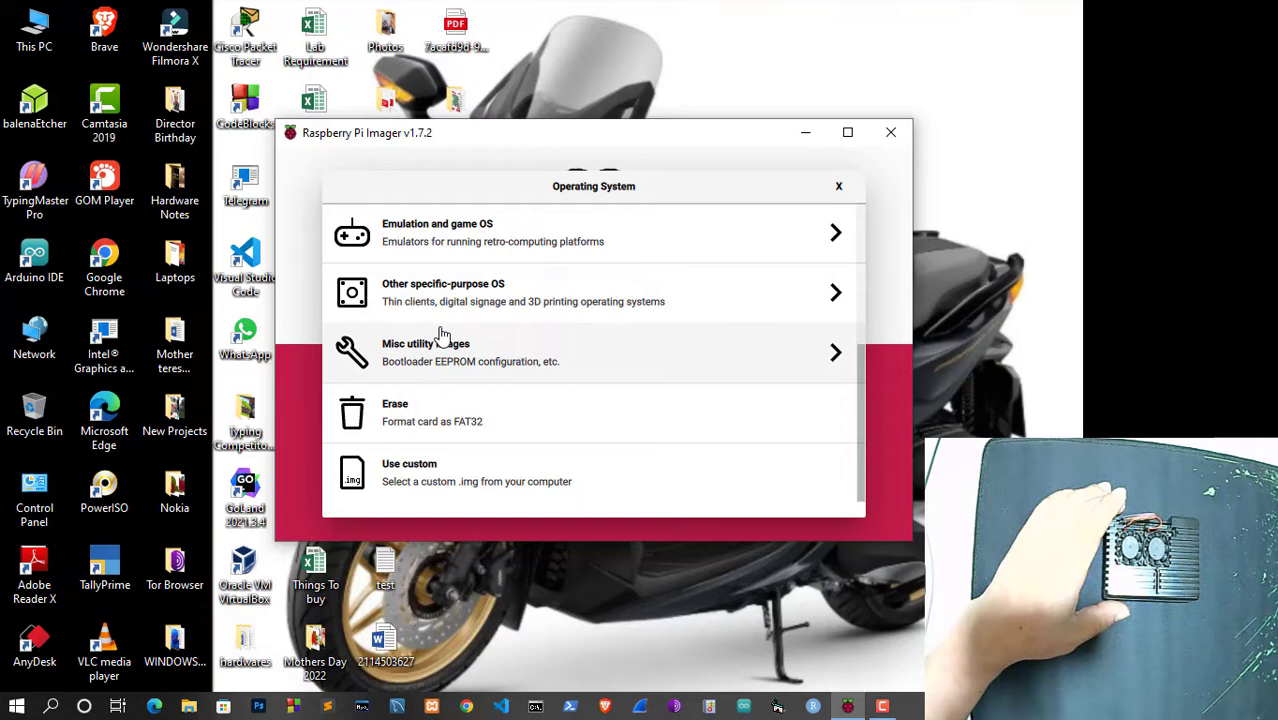
click(422, 476)
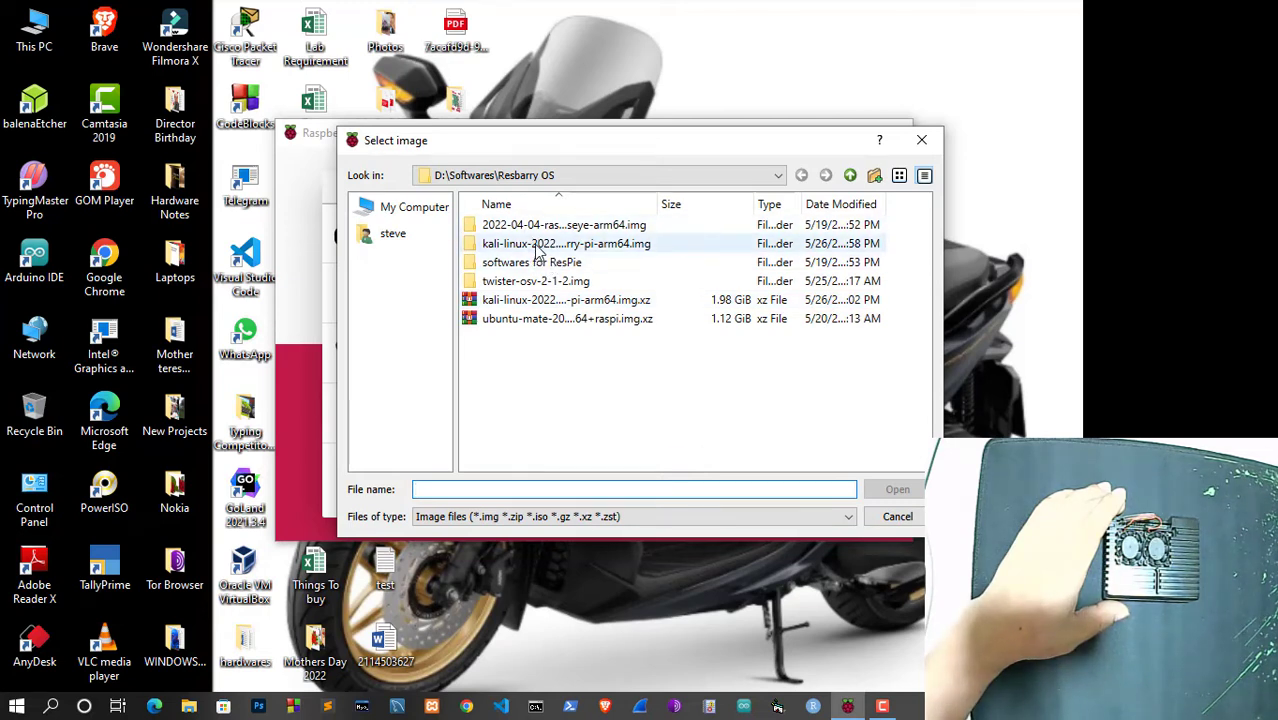
double_click(537, 246)
click(533, 228)
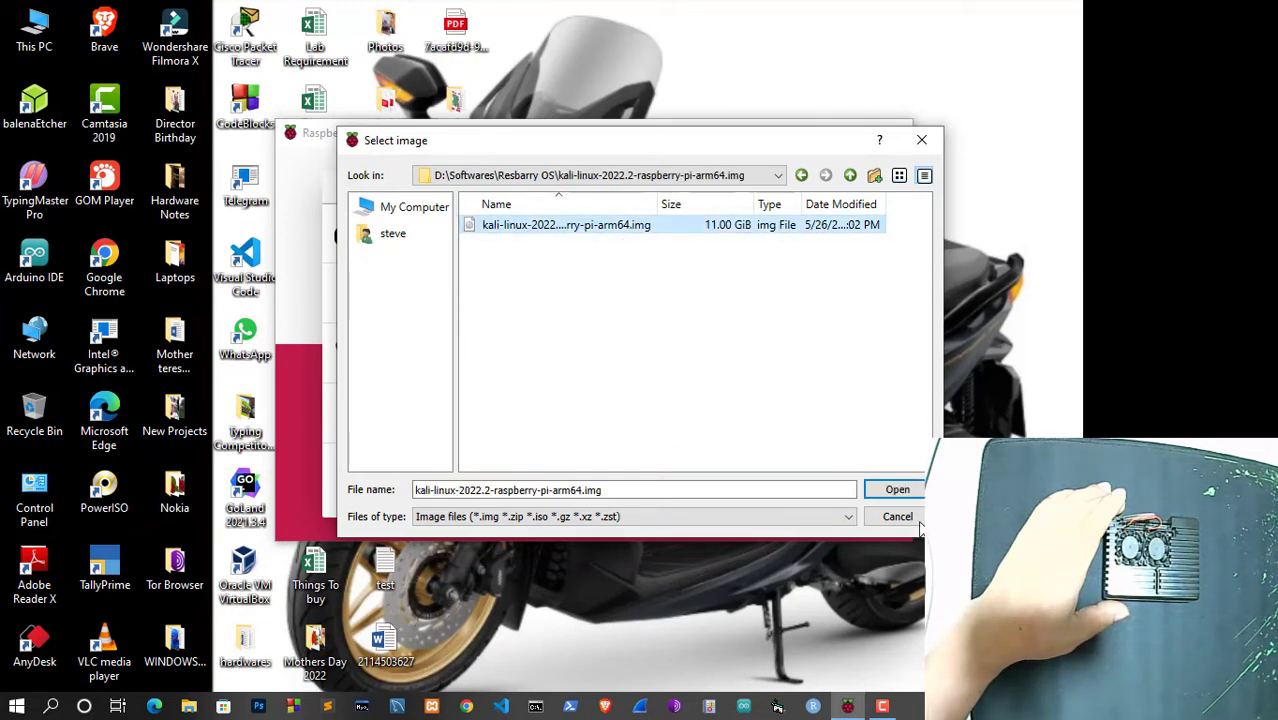
click(898, 489)
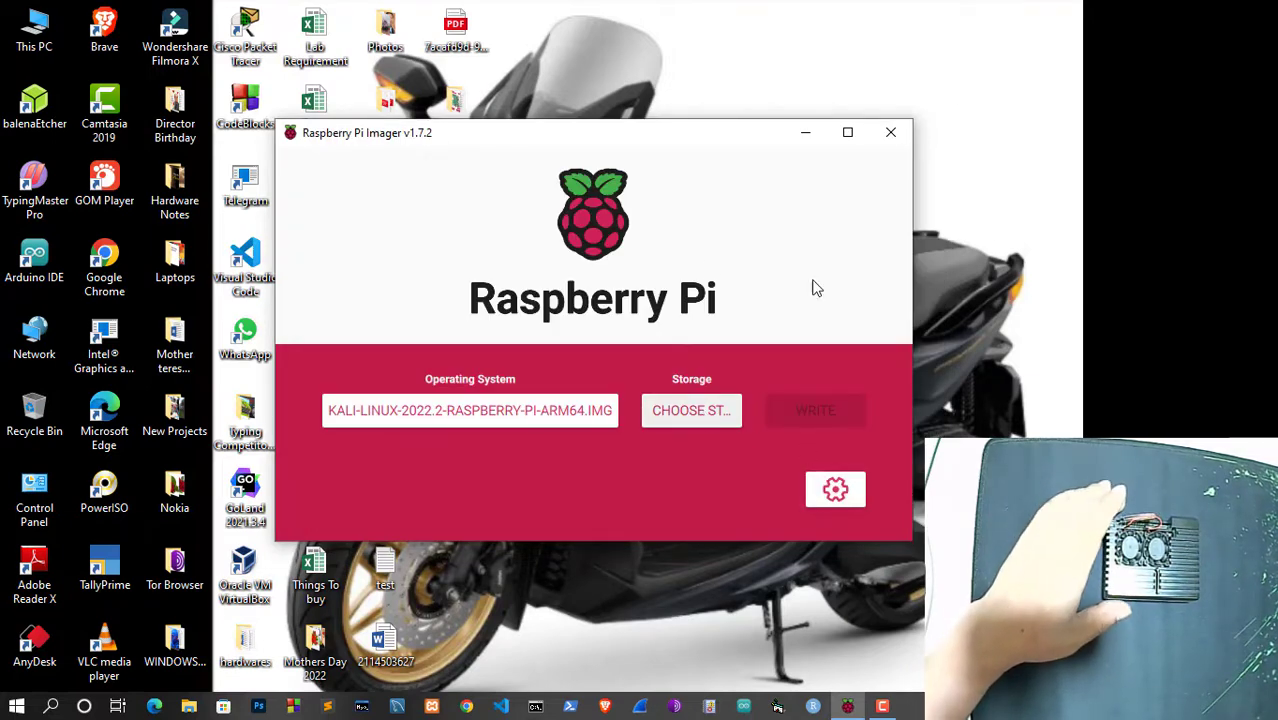
click(696, 419)
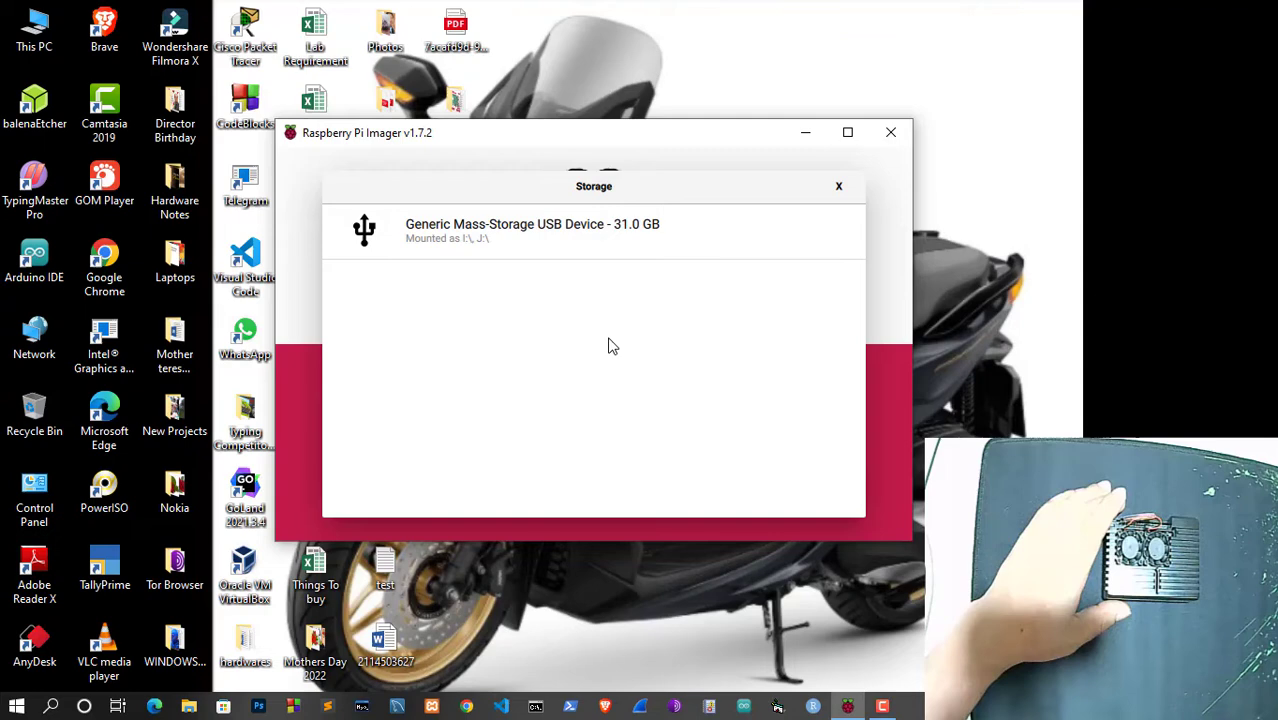
click(578, 232)
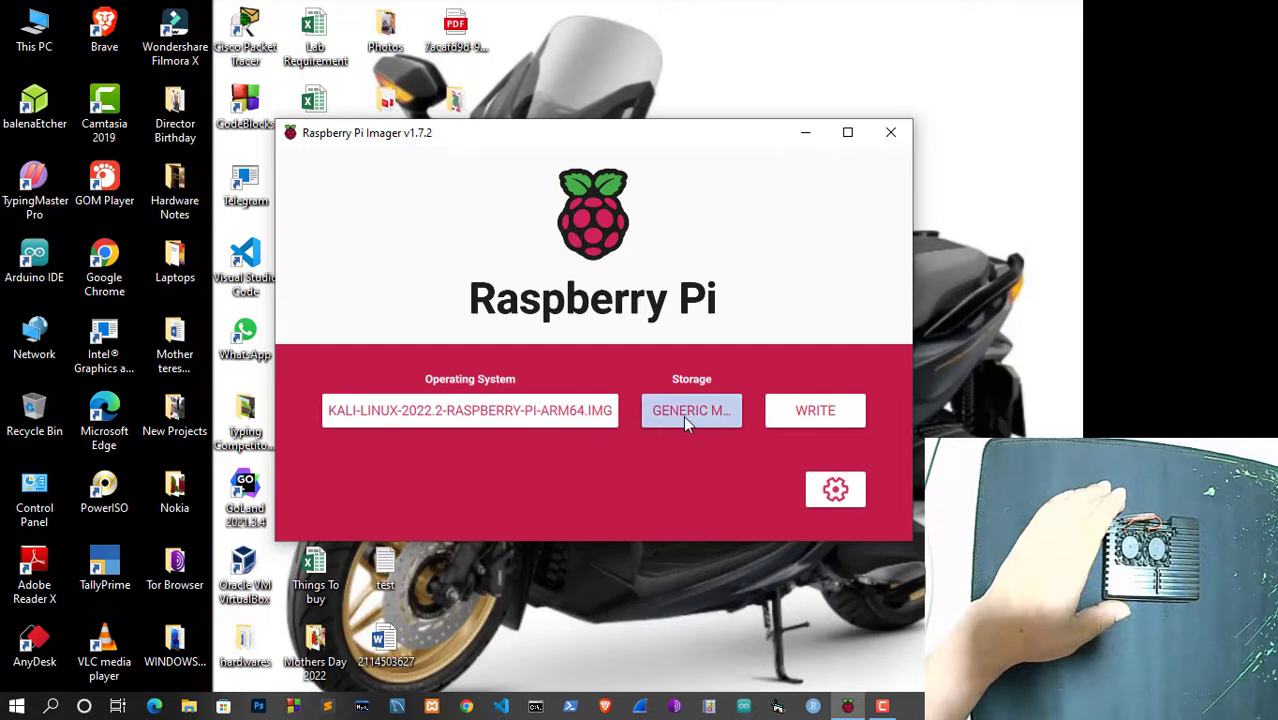
In the advanced options, leave Enable SSH unchecked
click(836, 492)
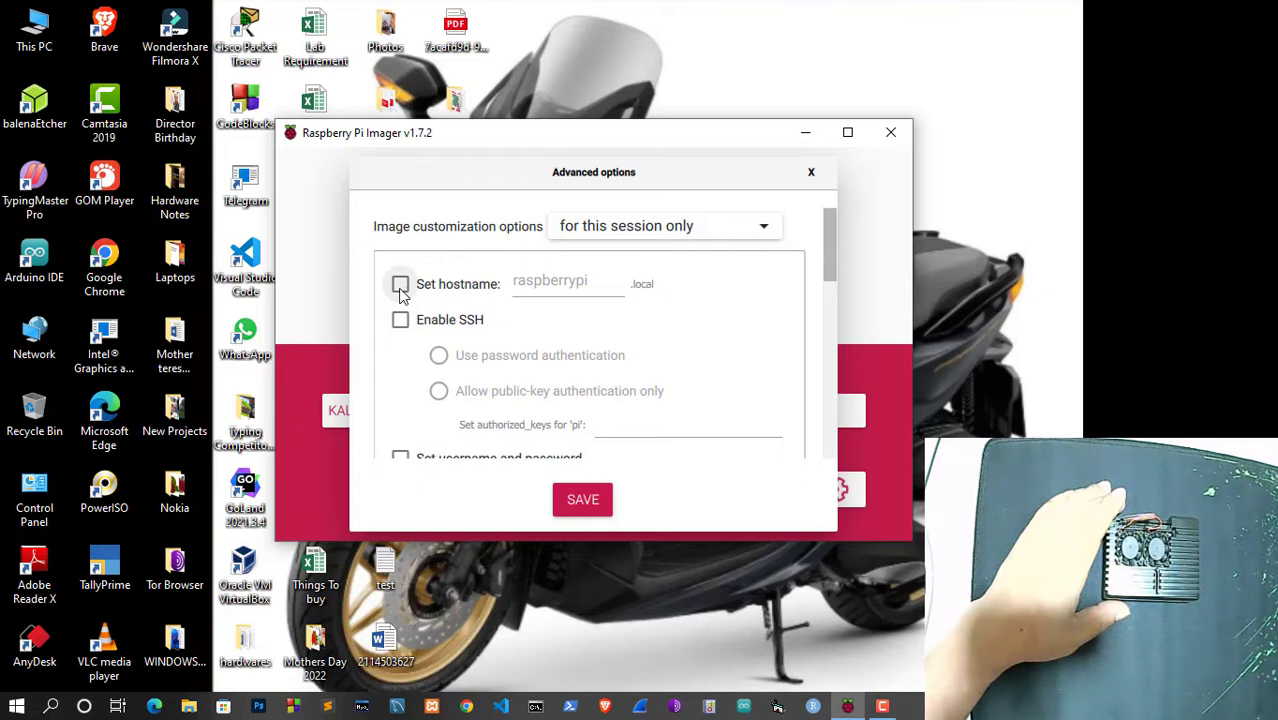
click(399, 322)
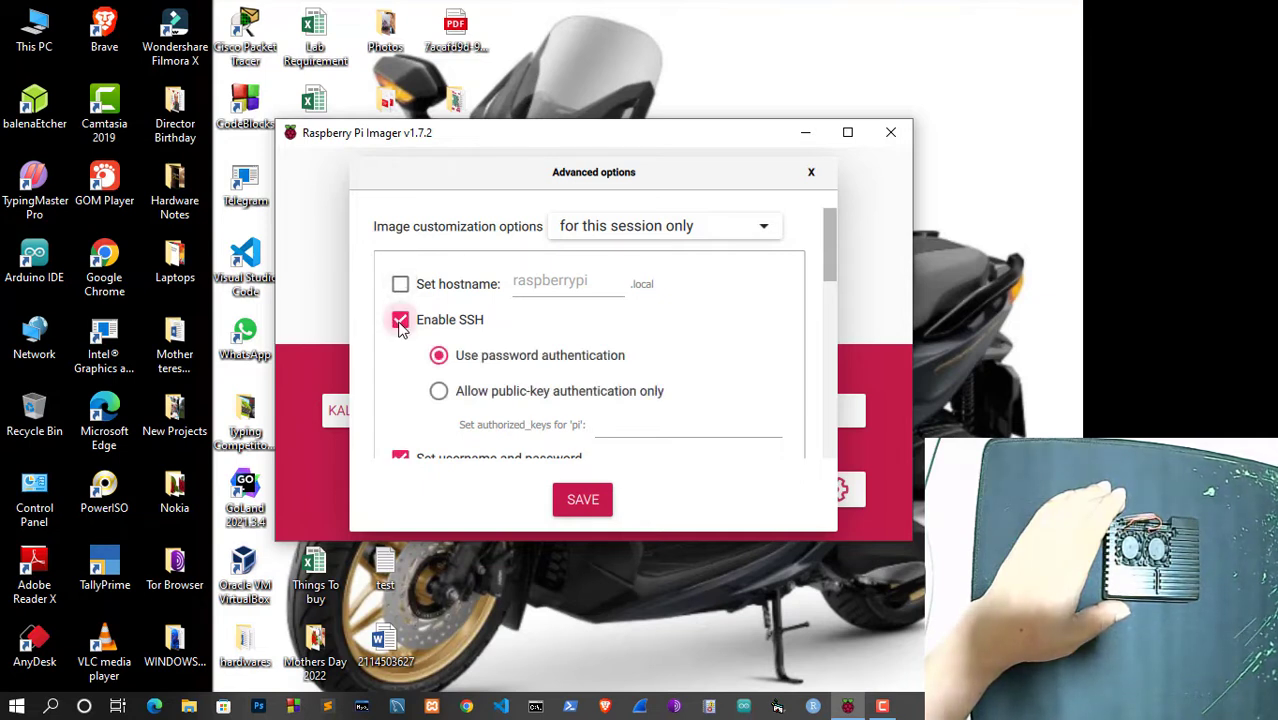
scroll(520, 365, down, 2)
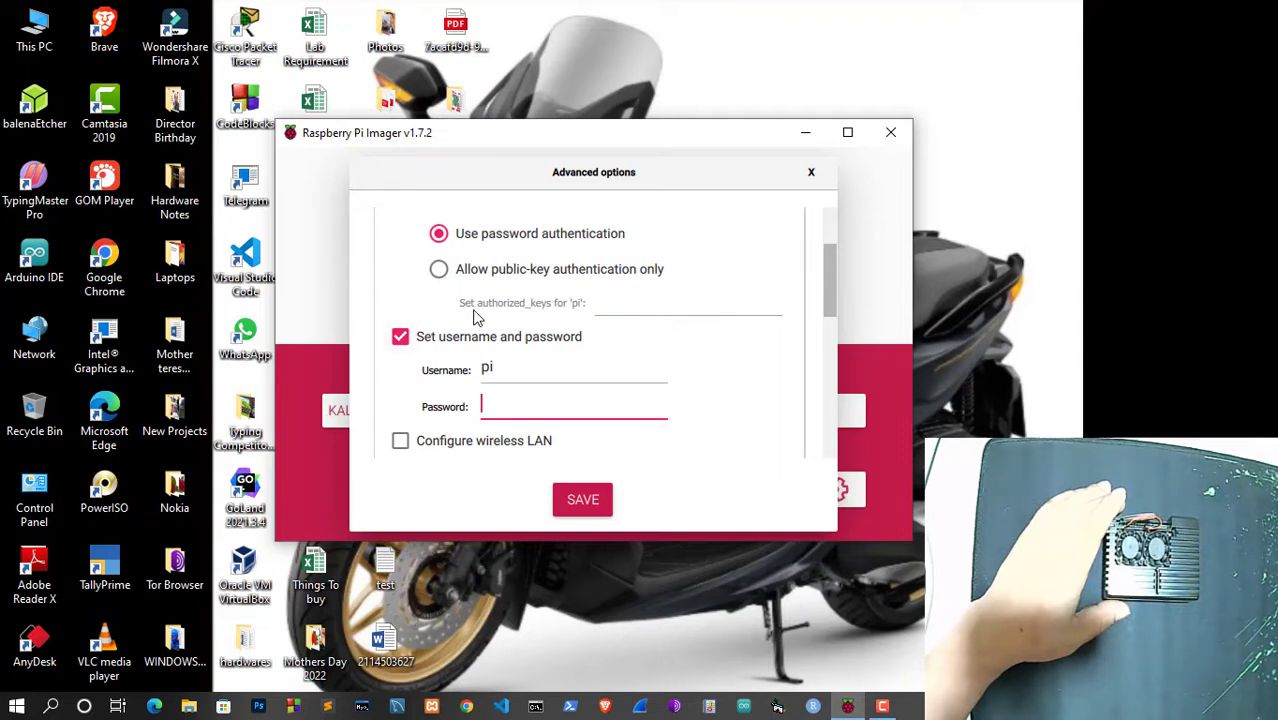
scroll(476, 317, up, 2)
scroll(477, 316, down, 3)
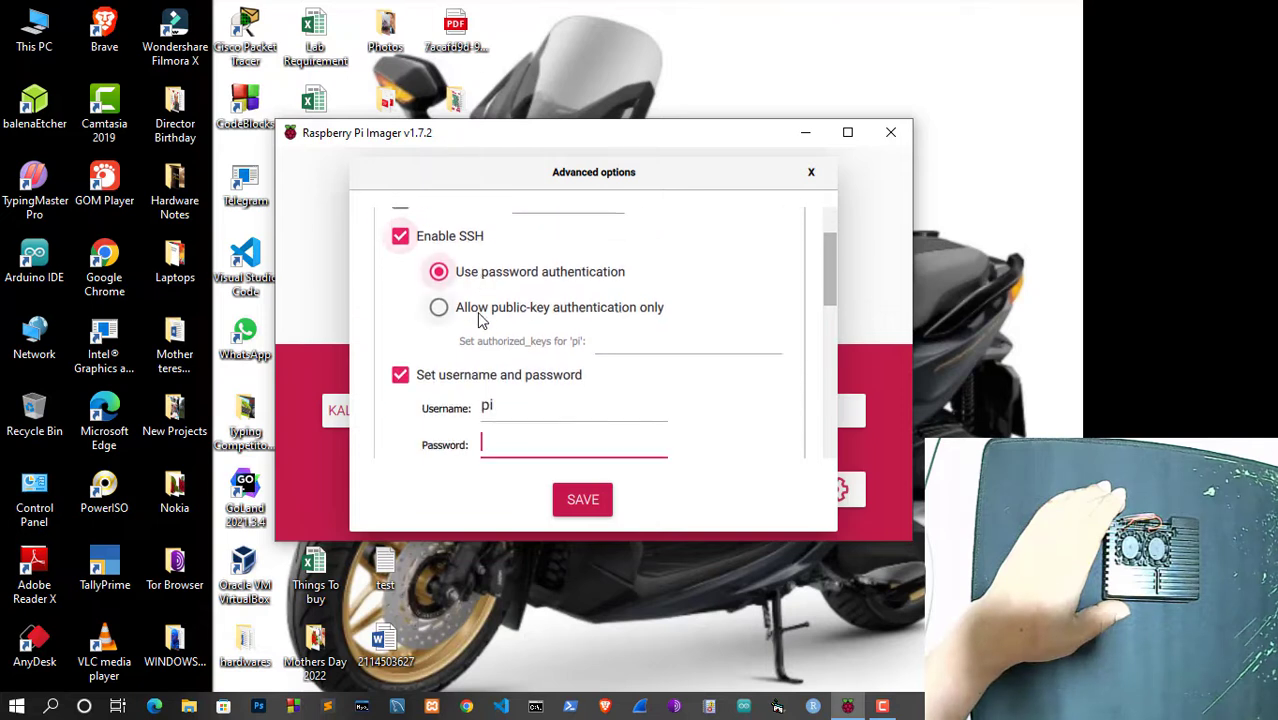
scroll(420, 292, up, 3)
click(400, 320)
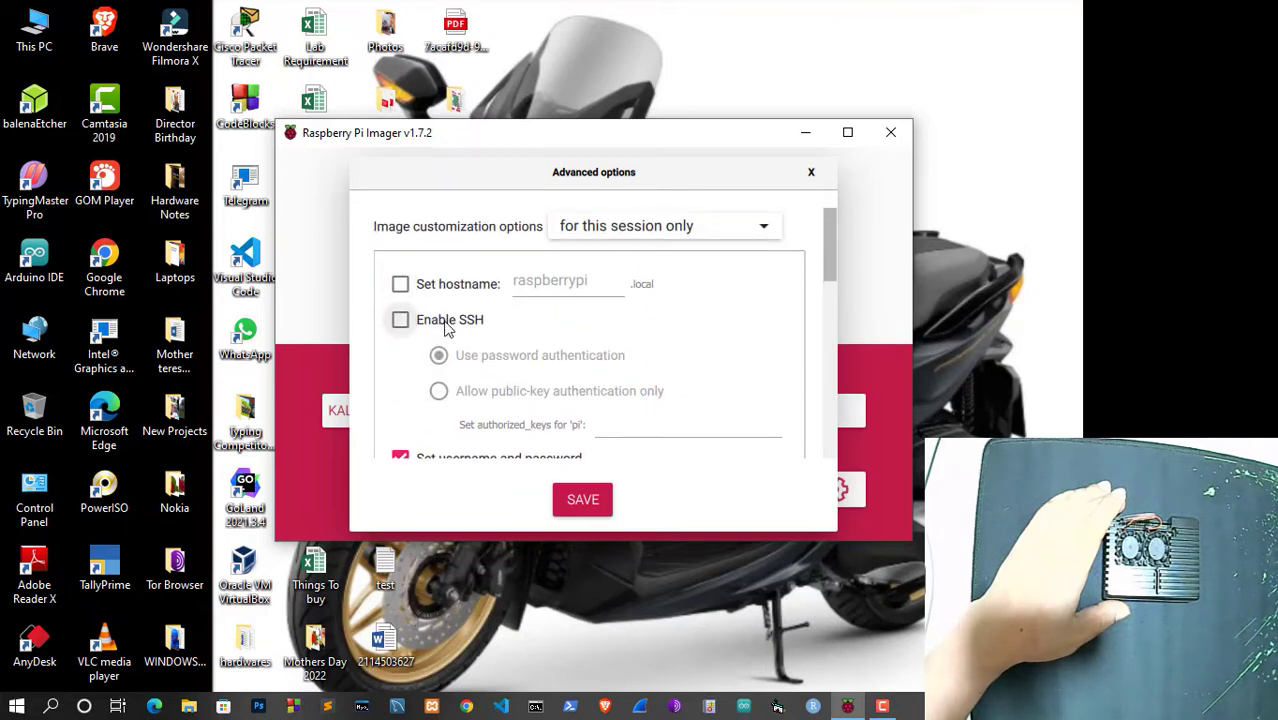
Replace the default pi username with a new login name and set a password
scroll(513, 320, down, 3)
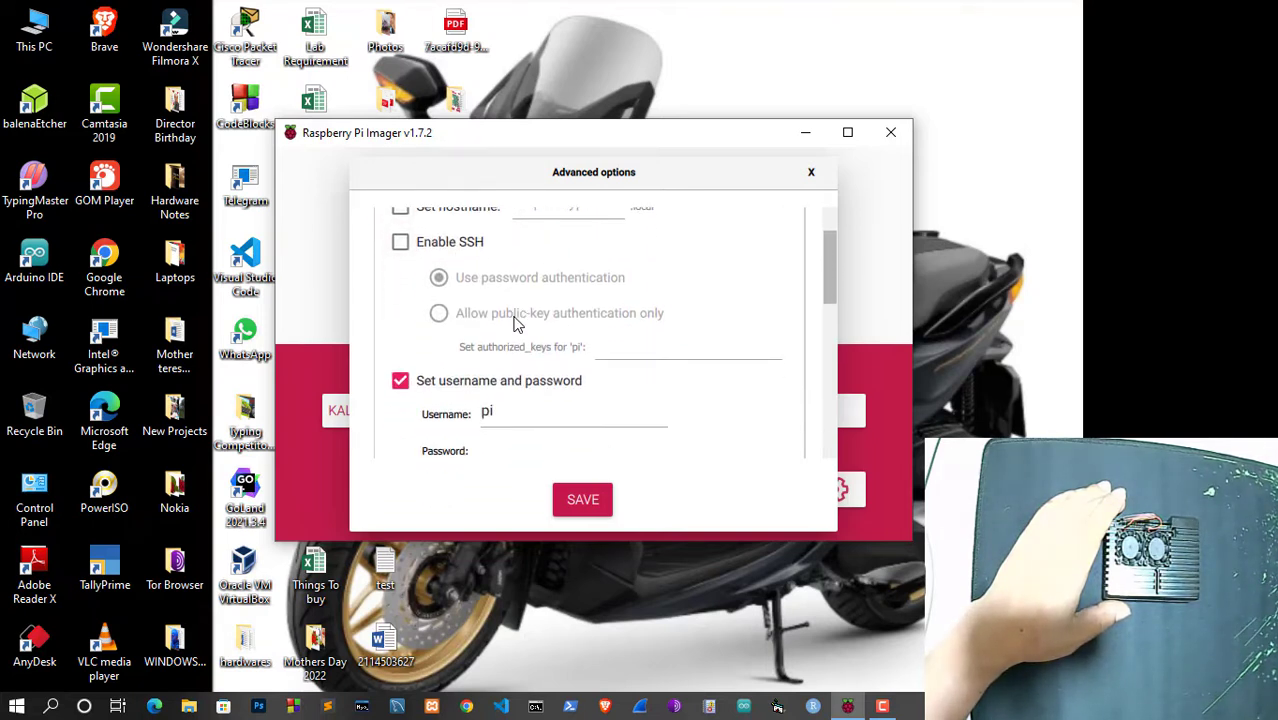
click(526, 249)
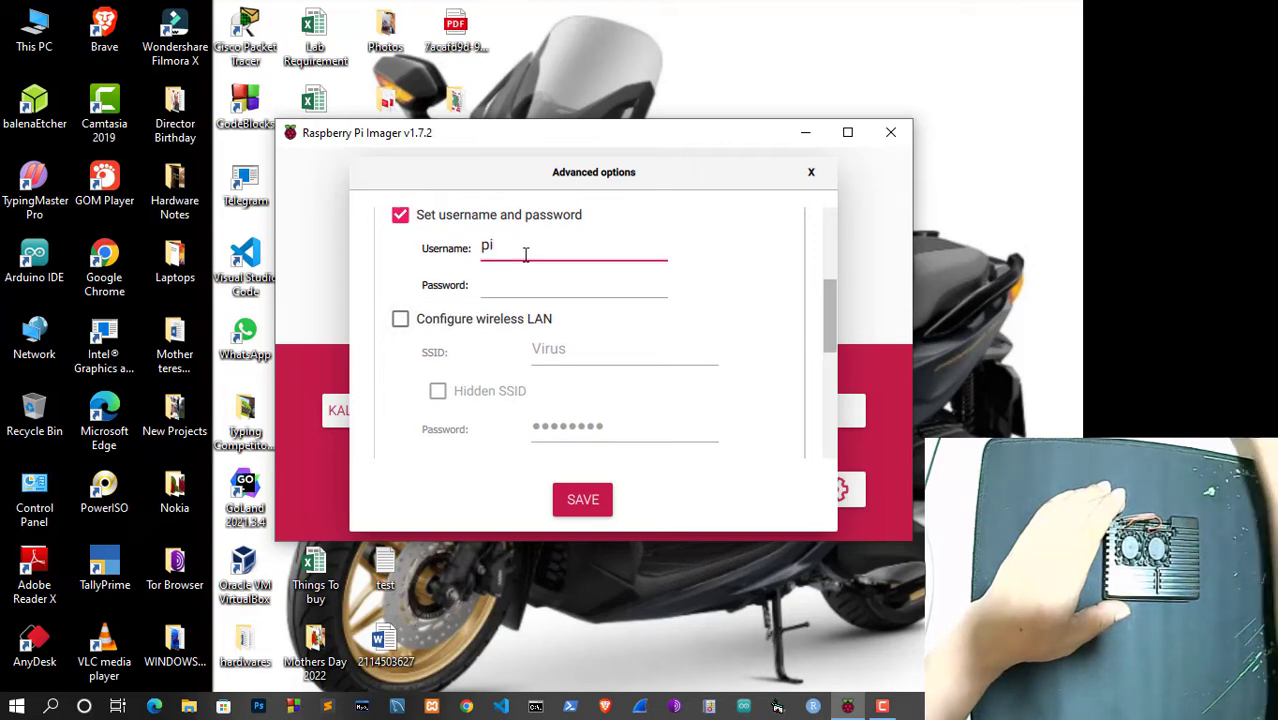
key(BackSpace)
key(BackSpace)
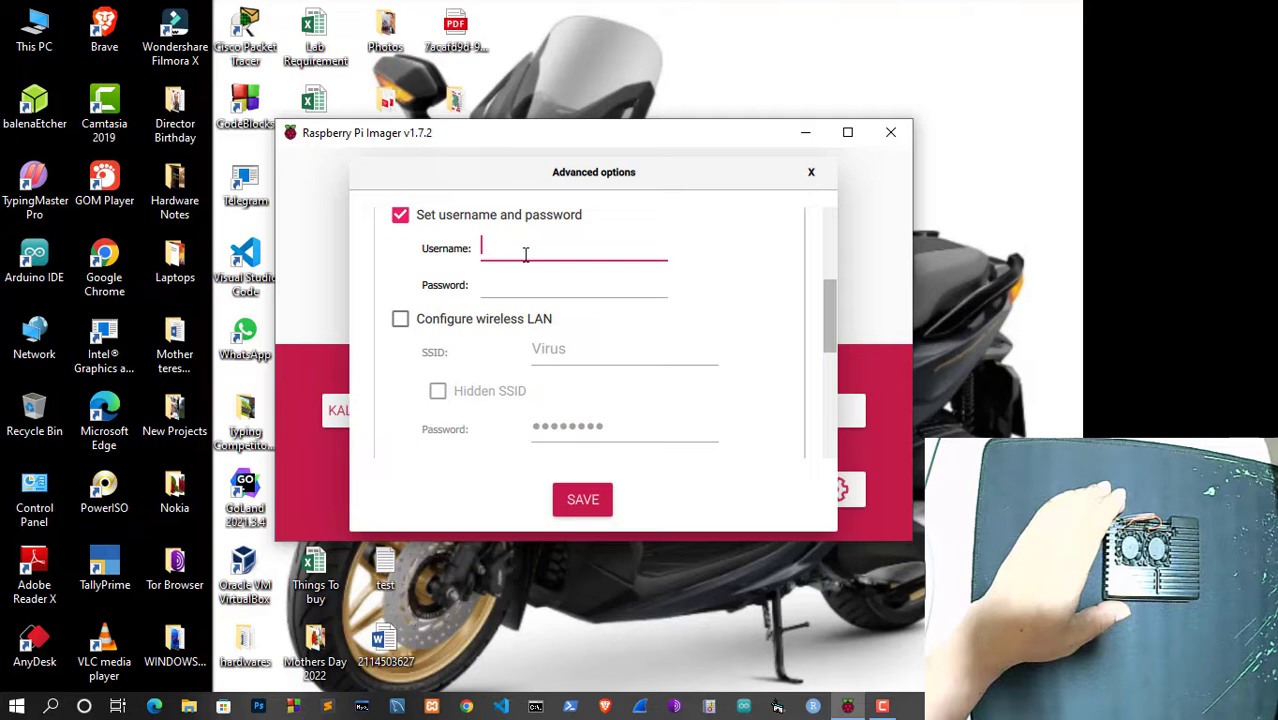
text(dap)
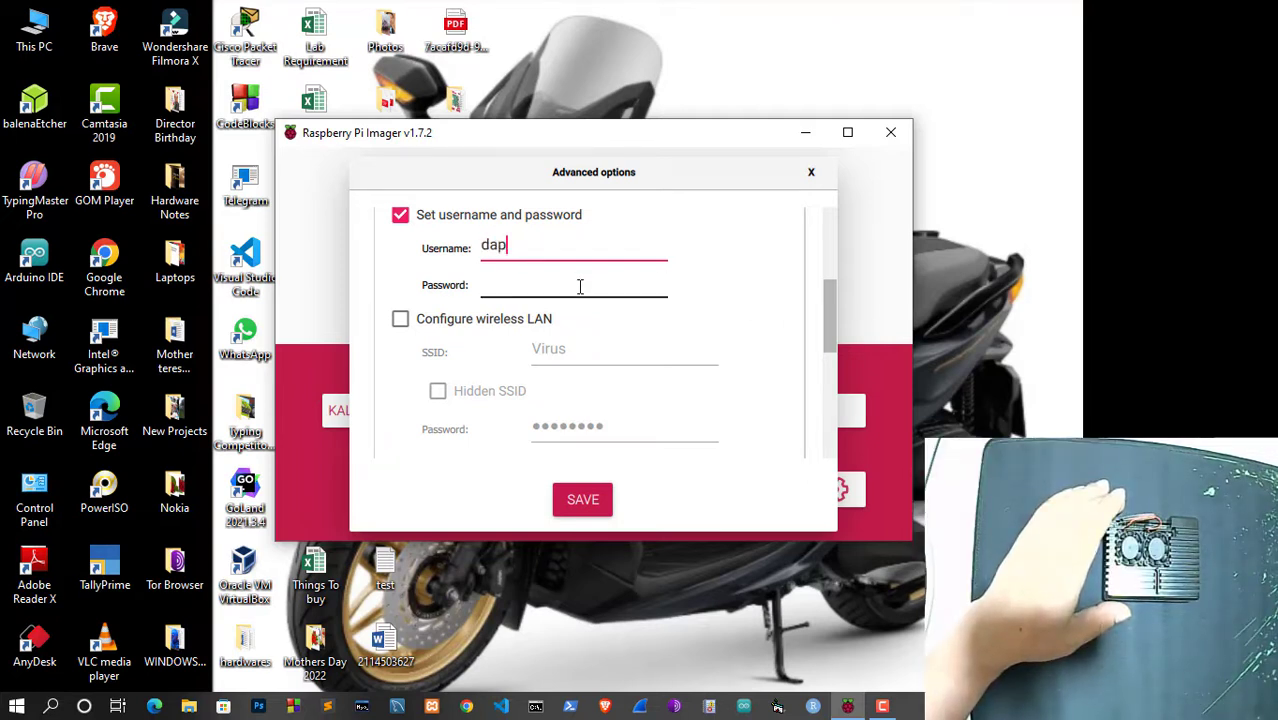
click(576, 290)
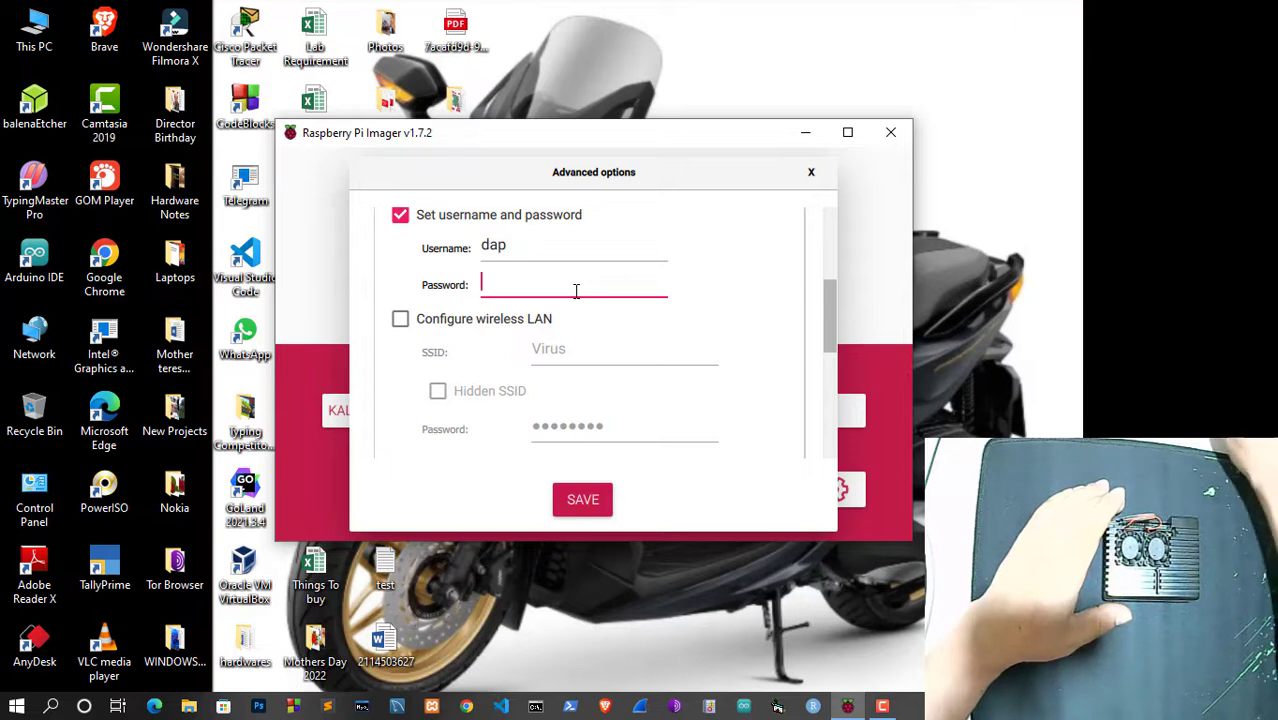
text(d)
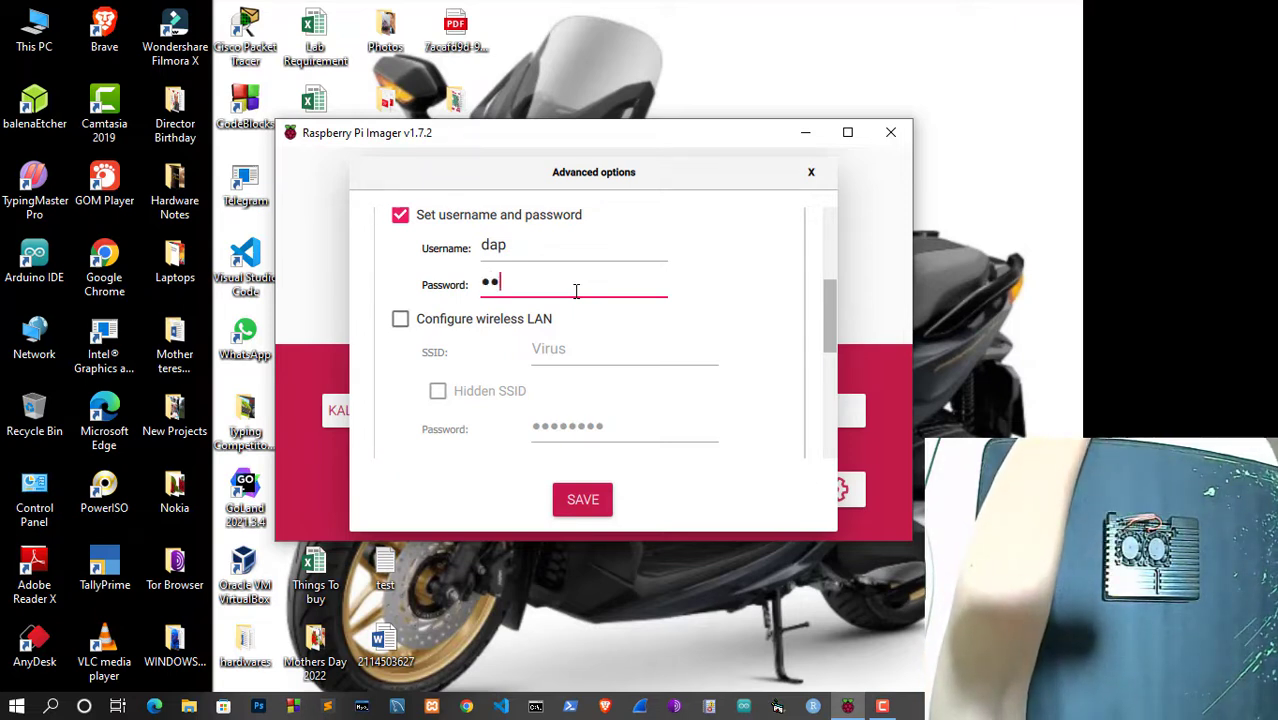
text(**)
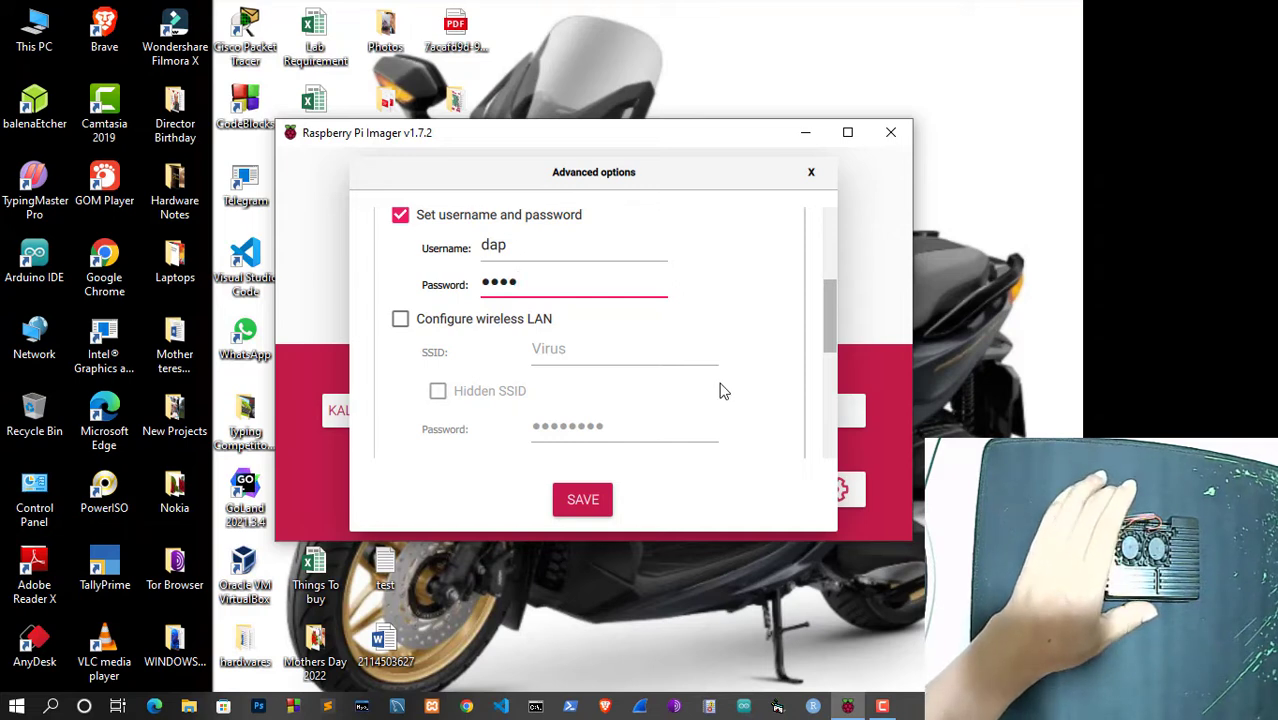
Enable wireless LAN for the Virus network and Asia/Calcutta locale with us keyboard, then save
click(406, 321)
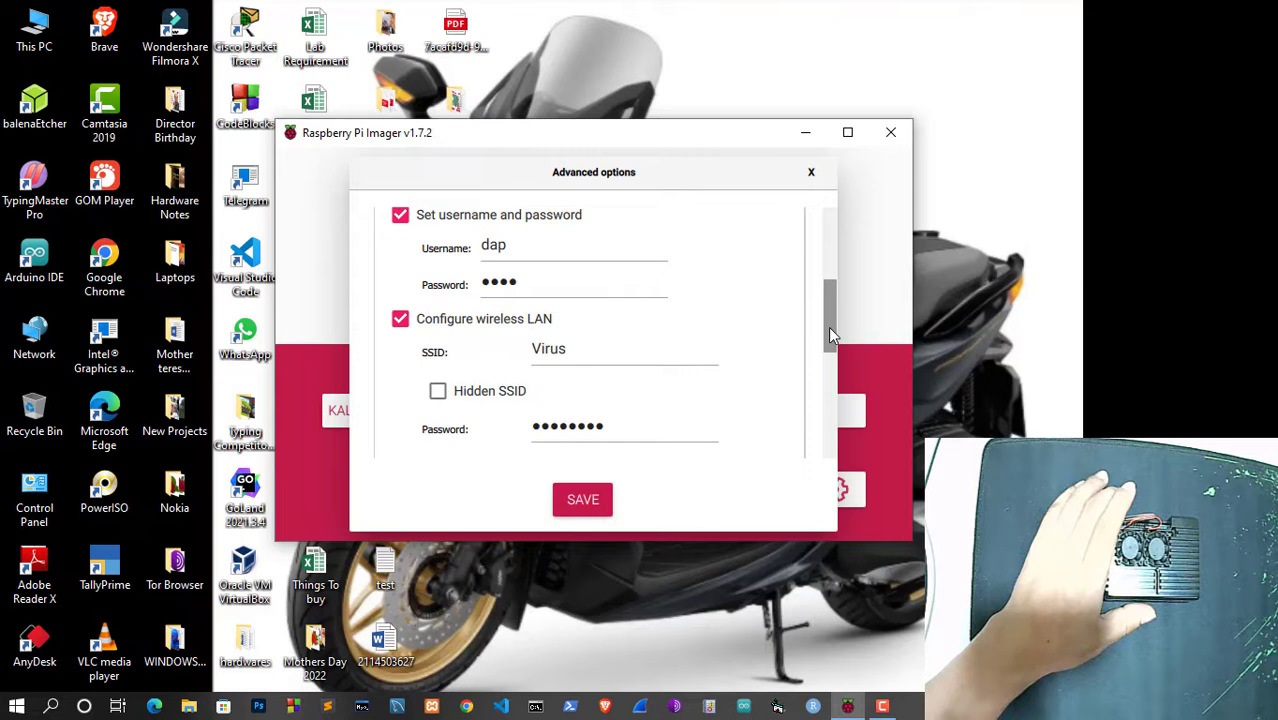
drag(830, 326, 828, 417)
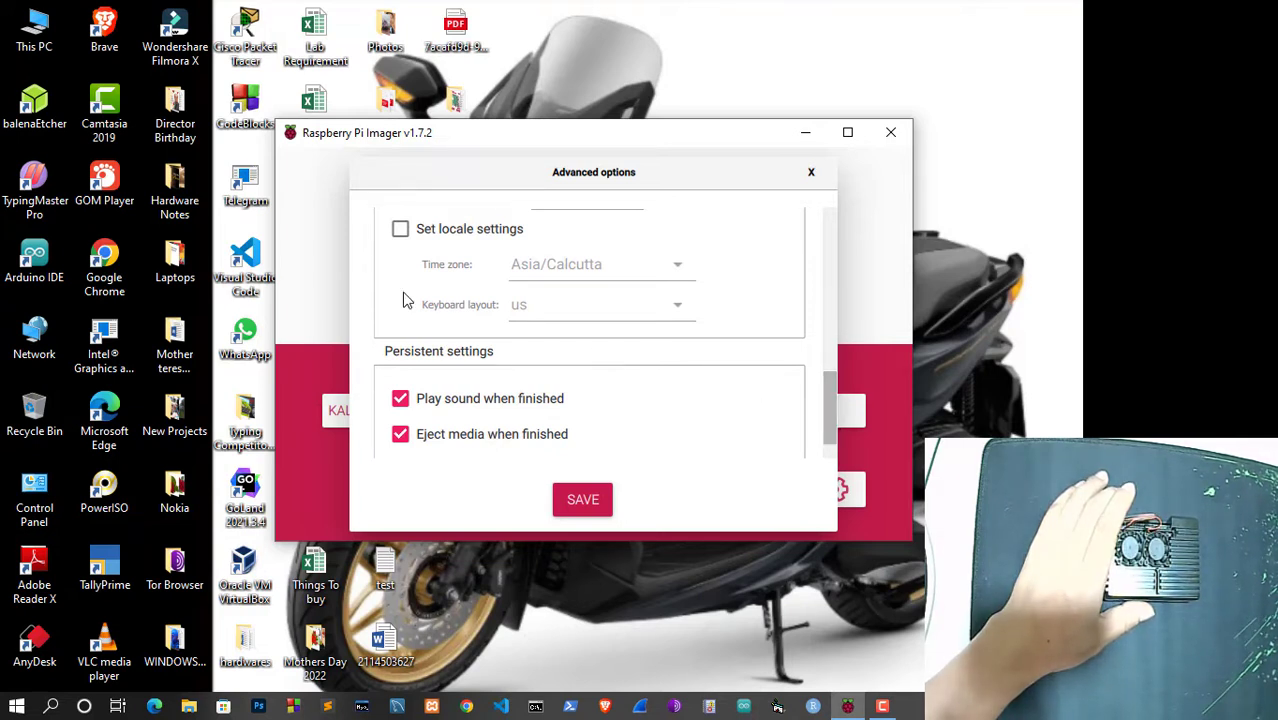
click(399, 232)
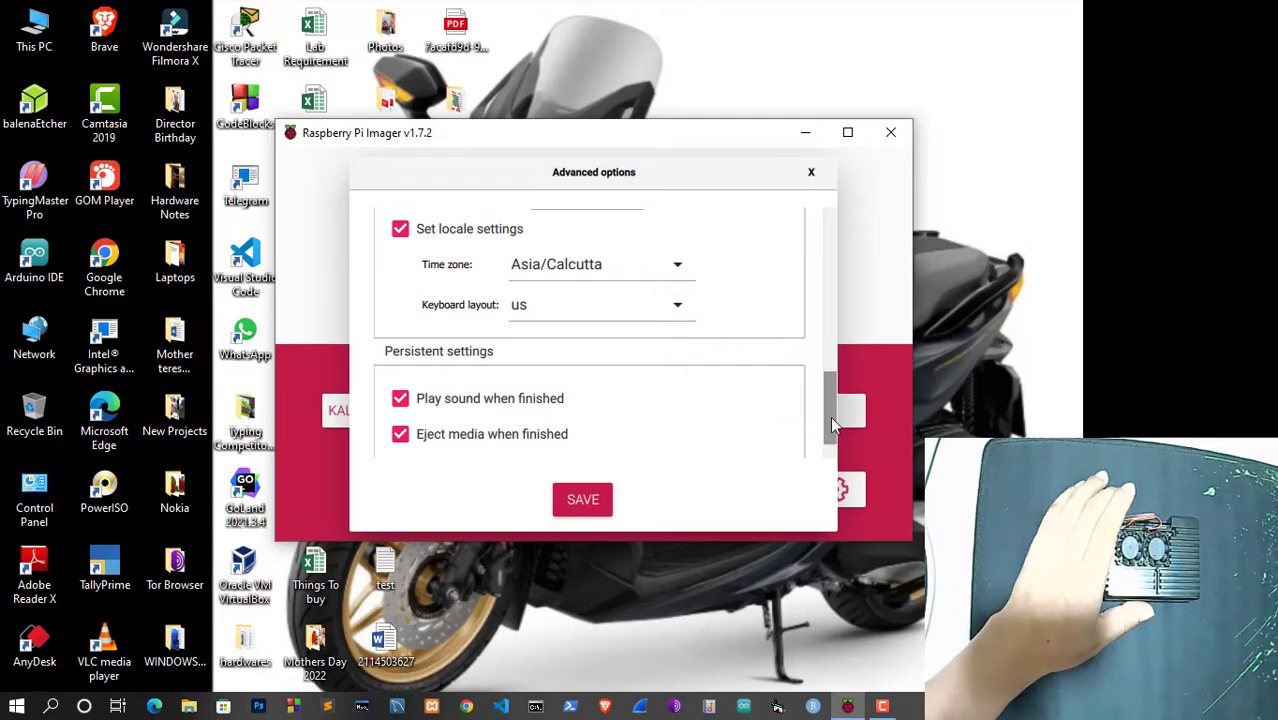
drag(833, 425, 831, 460)
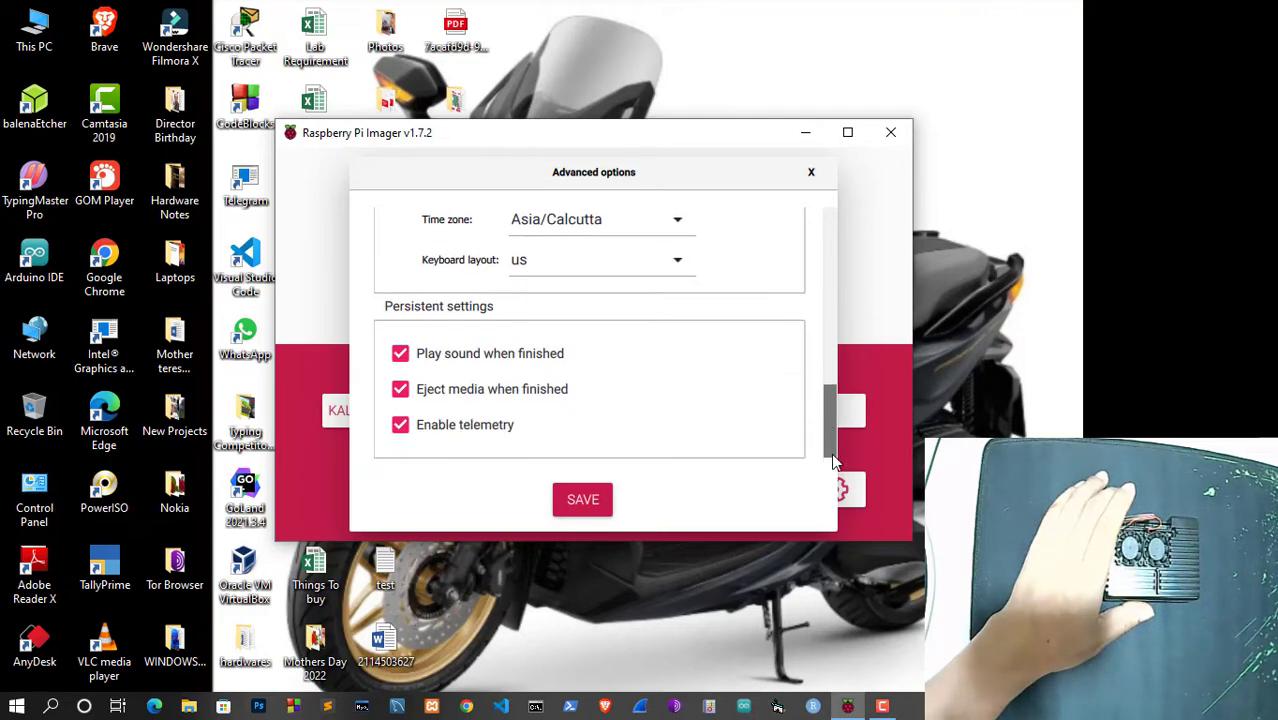
click(582, 503)
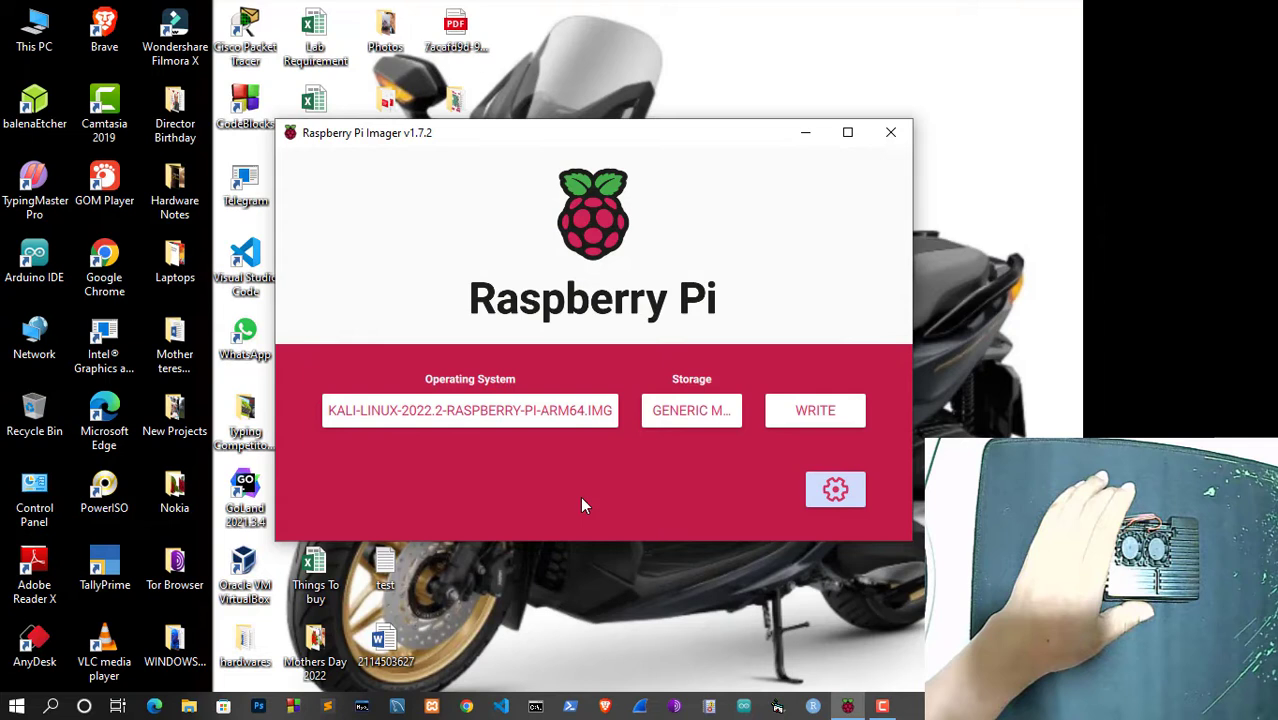
Write the Kali image to the USB device, accepting the data-erase warning
click(815, 412)
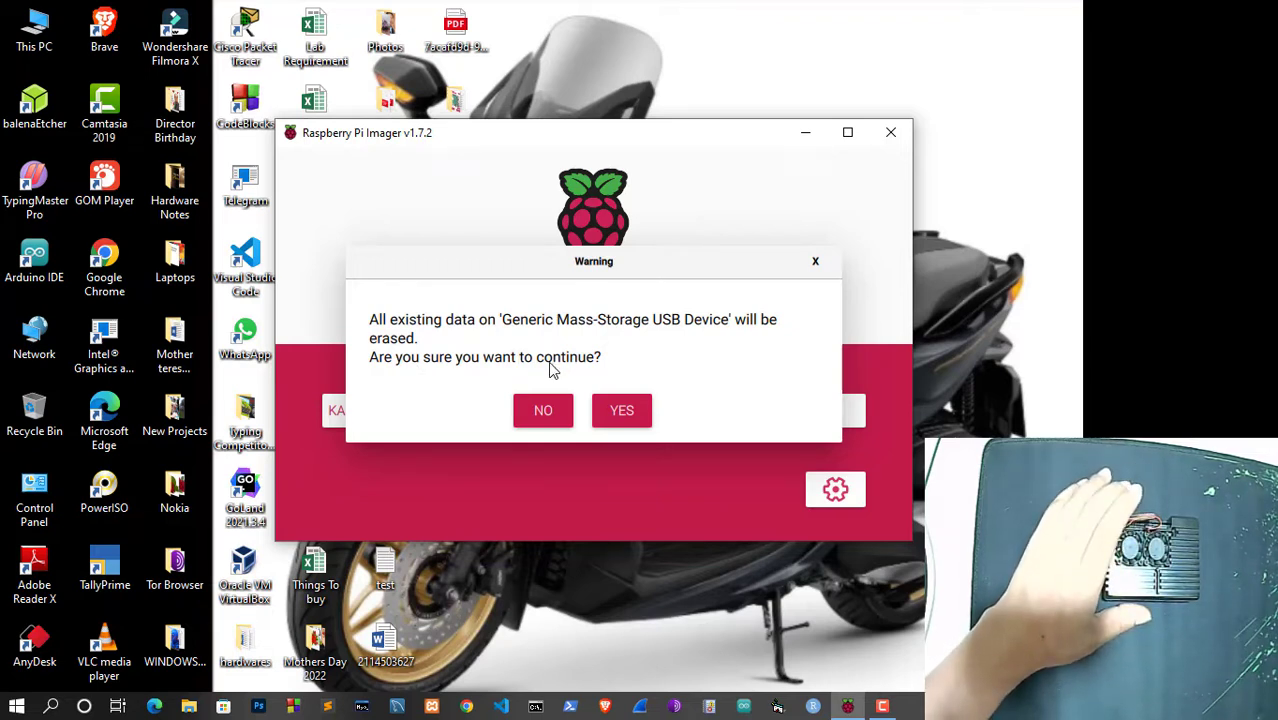
click(621, 408)
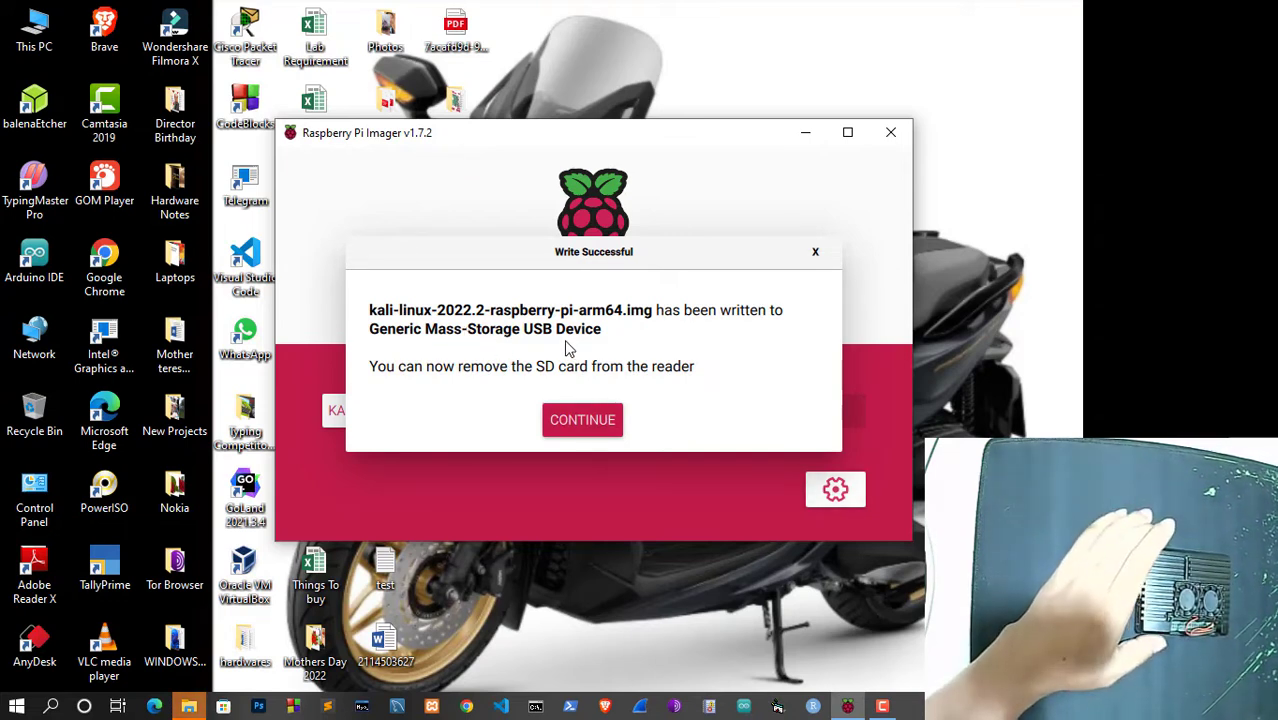
Dismiss the success message, close Imager, decline formatting J:, and briefly check This PC
click(584, 420)
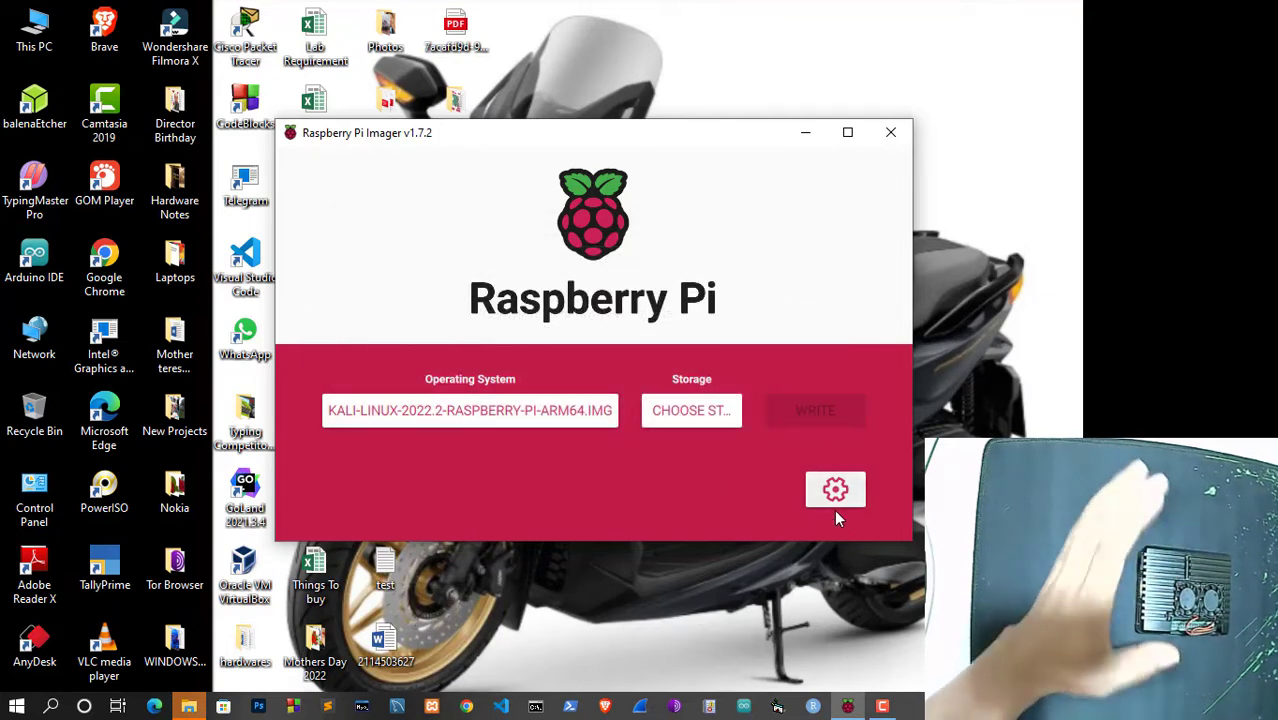
click(891, 135)
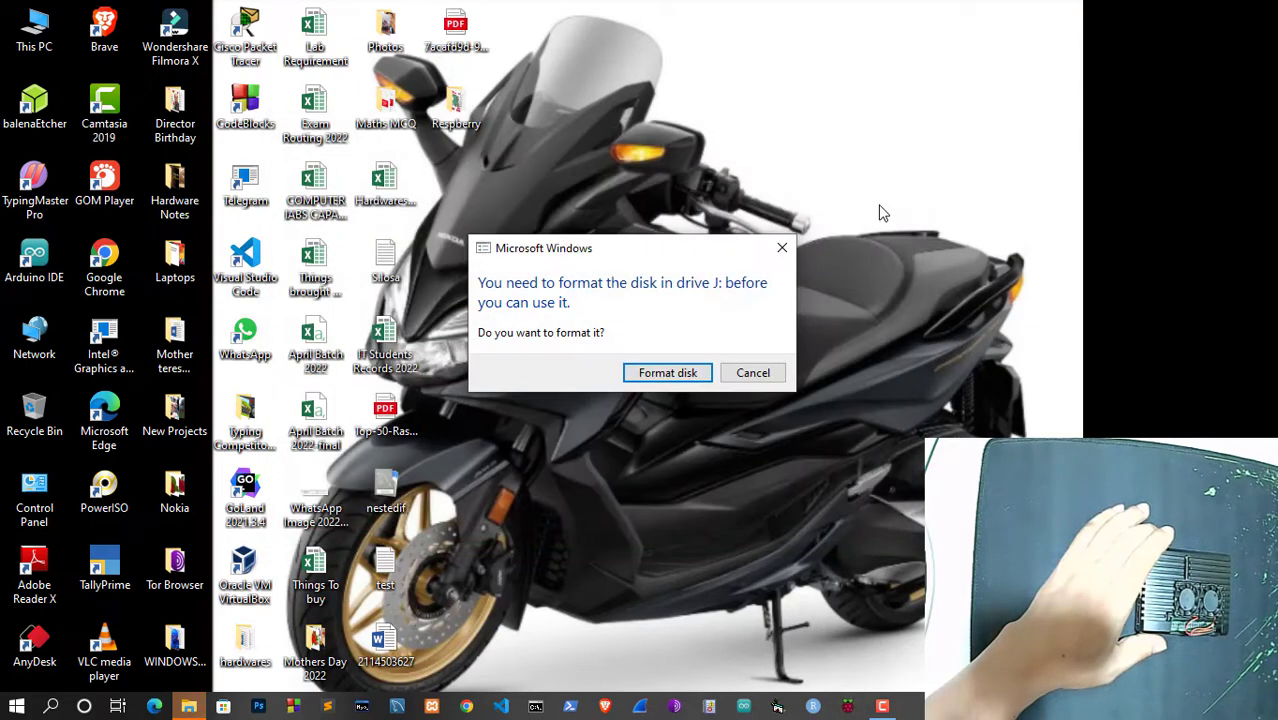
click(786, 246)
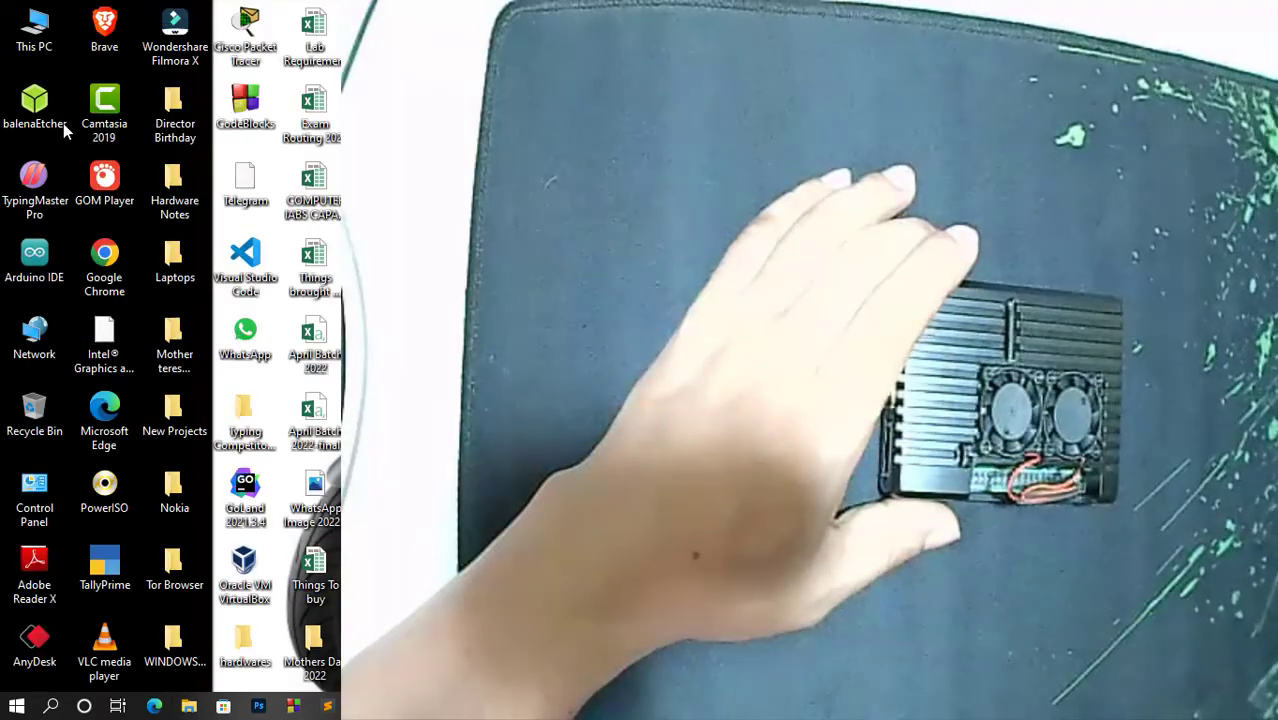
key(super+e)
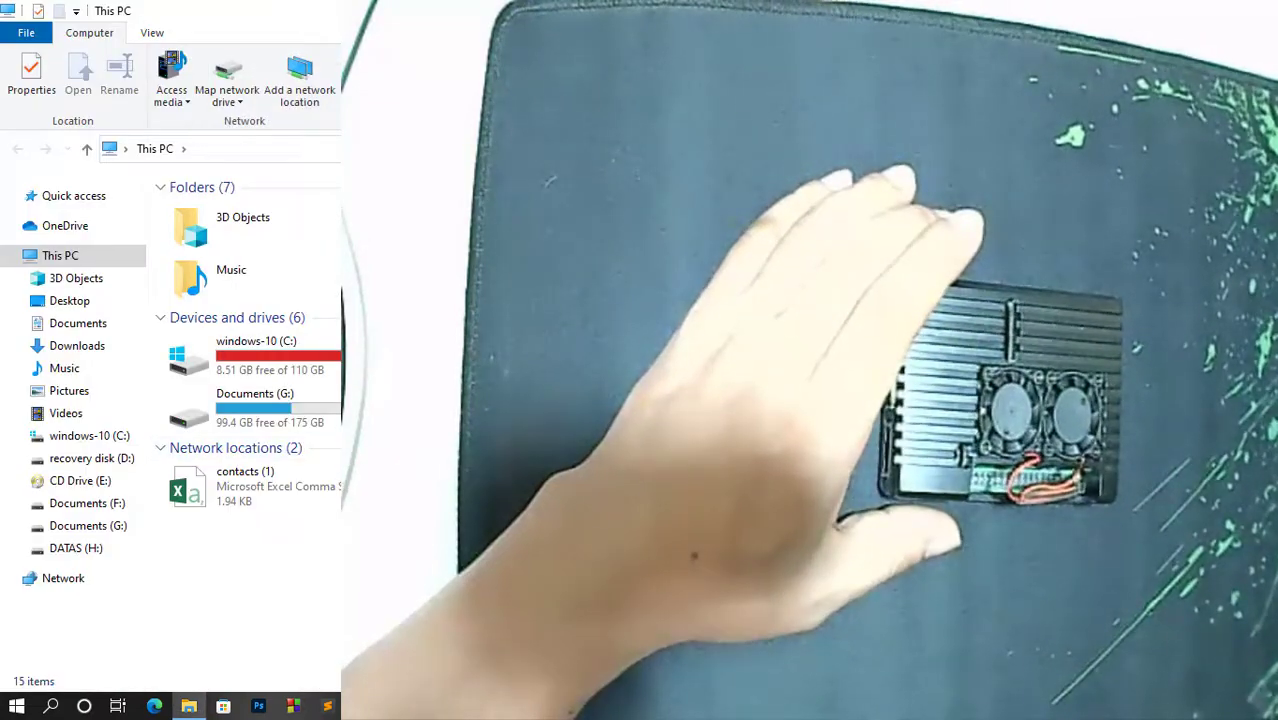
key(alt+F4)
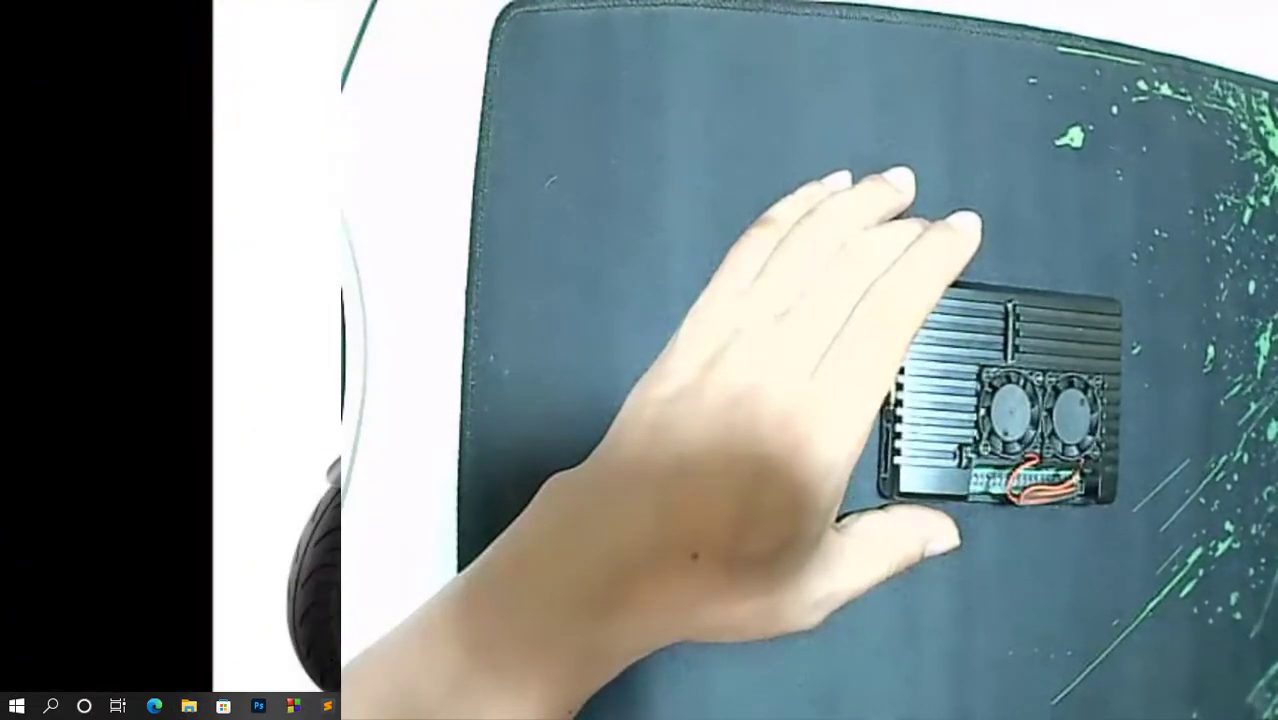